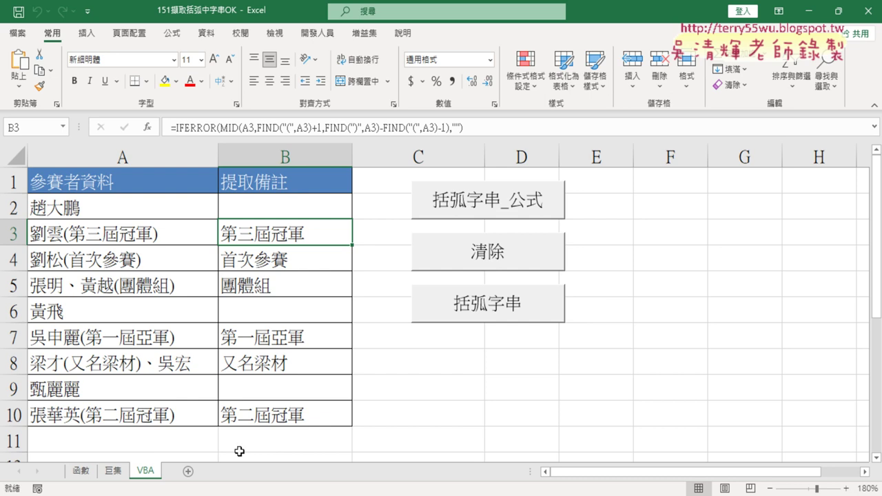
Step: Look over the macro buttons on the 巨集 sheet, then return to the VBA sheet
click(113, 471)
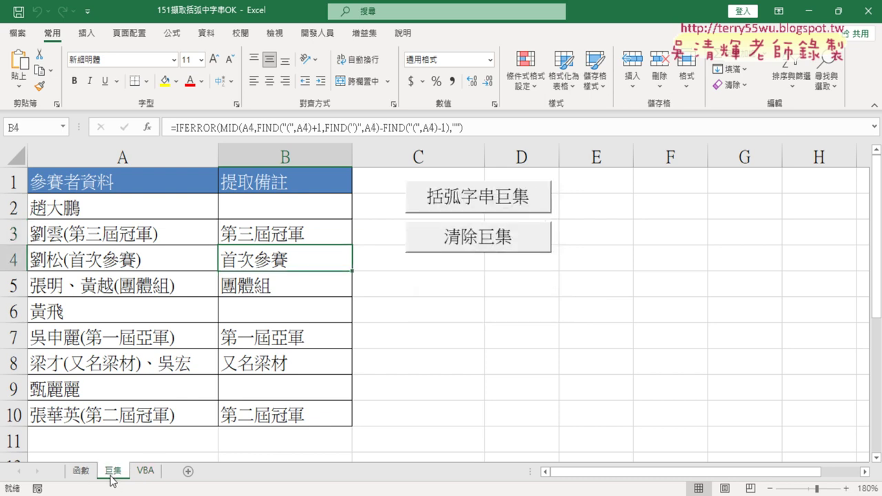
click(159, 470)
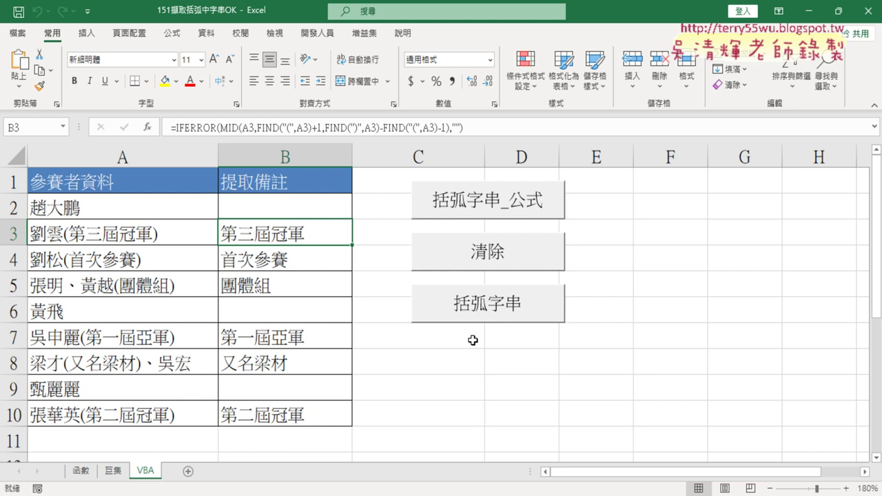
click(110, 473)
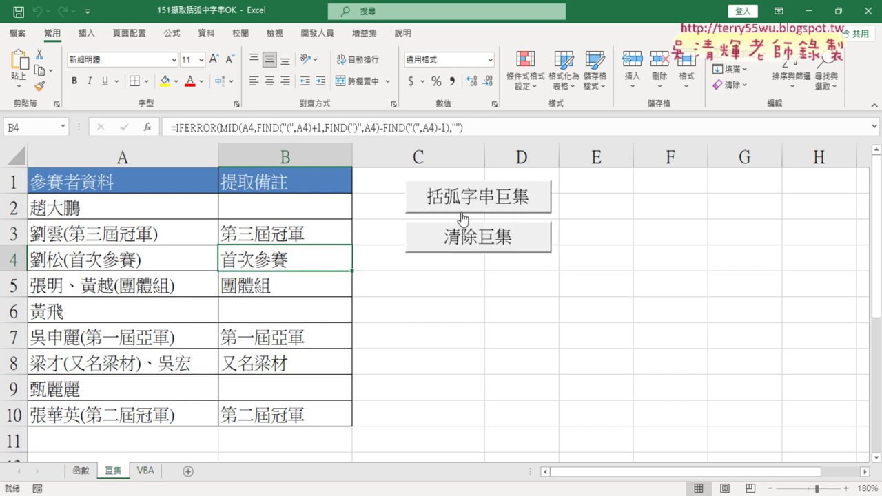
click(149, 474)
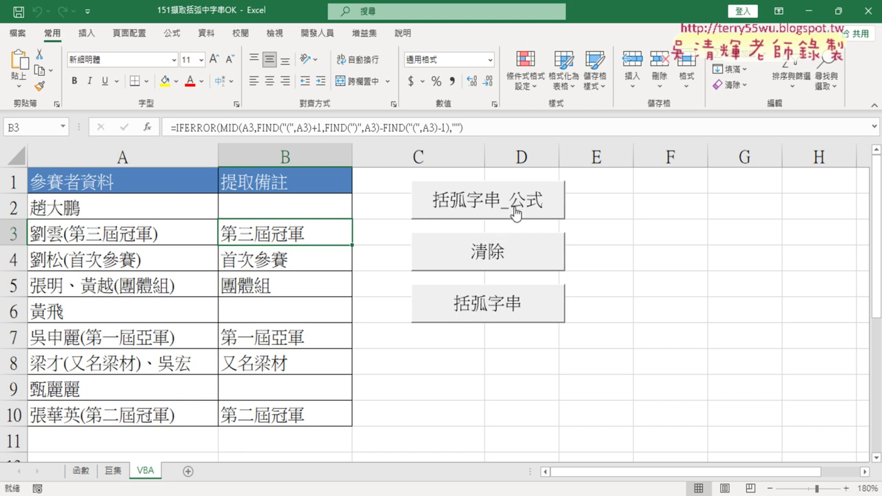
Step: Clear column B, refill it with formulas via 括弧字串_公式, and select B2
click(493, 262)
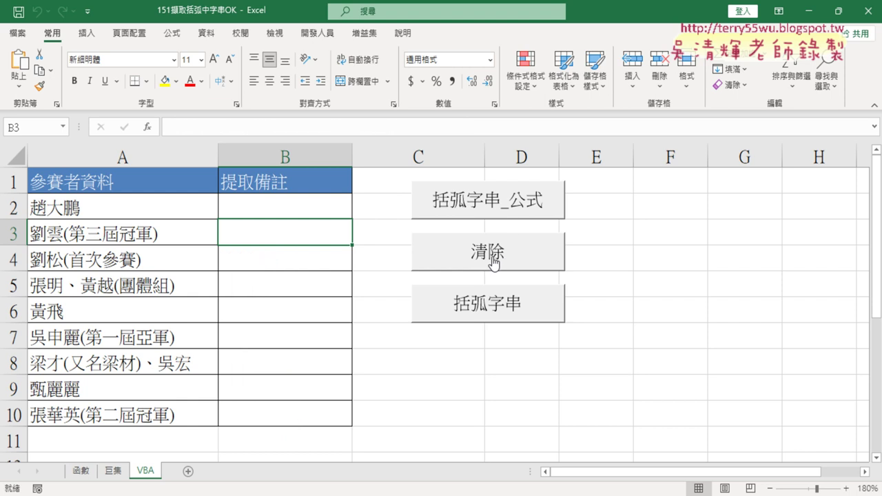
click(502, 214)
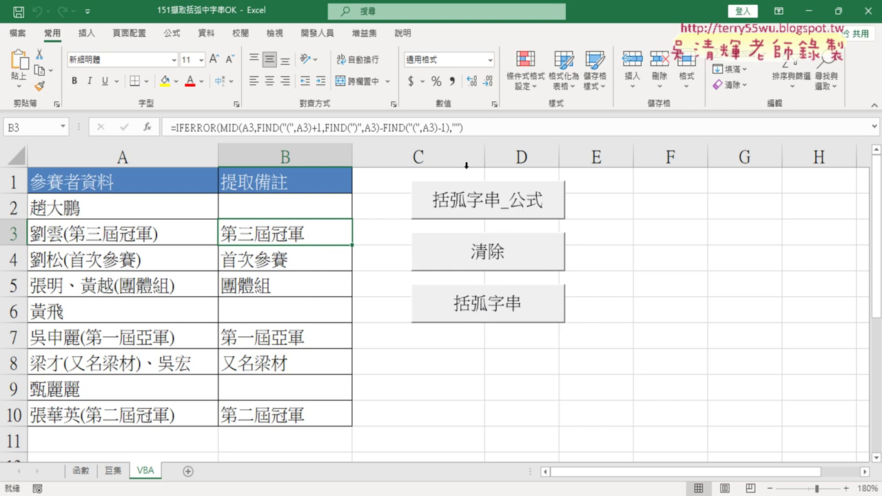
click(300, 200)
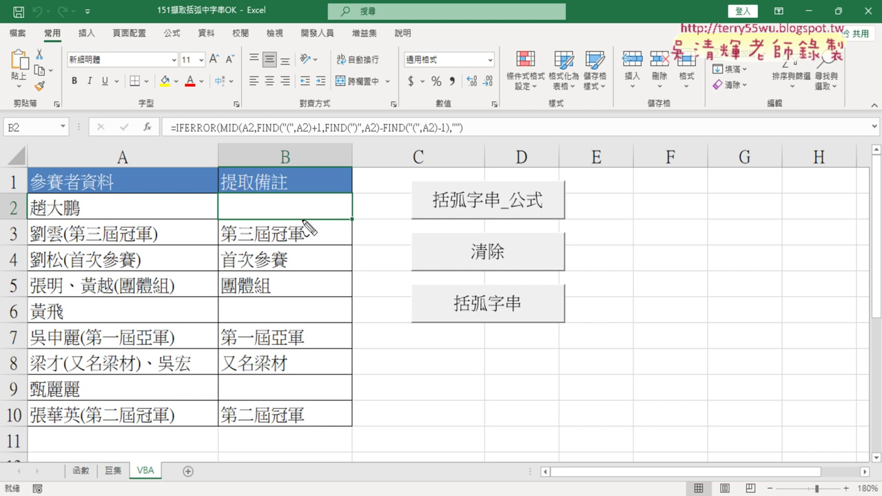
Step: Annotate B2's blank result and its IFERROR formula on screen, then erase the annotations
drag(336, 235, 319, 234)
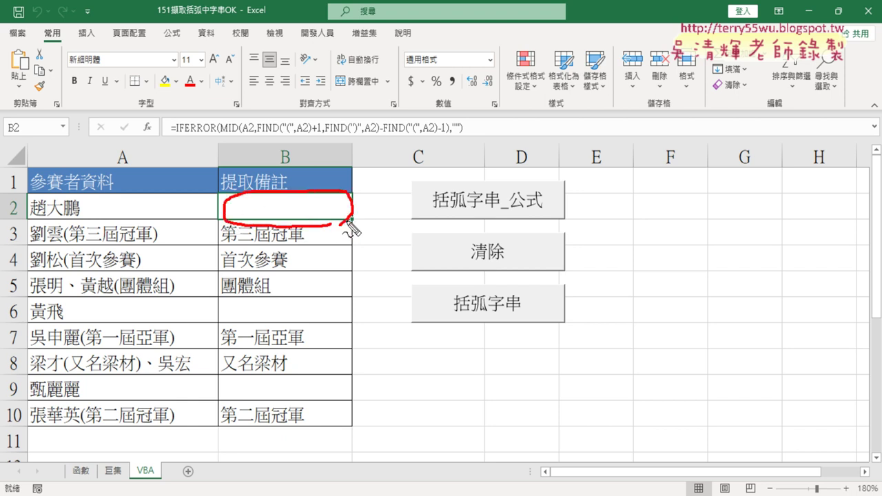
drag(452, 157, 421, 153)
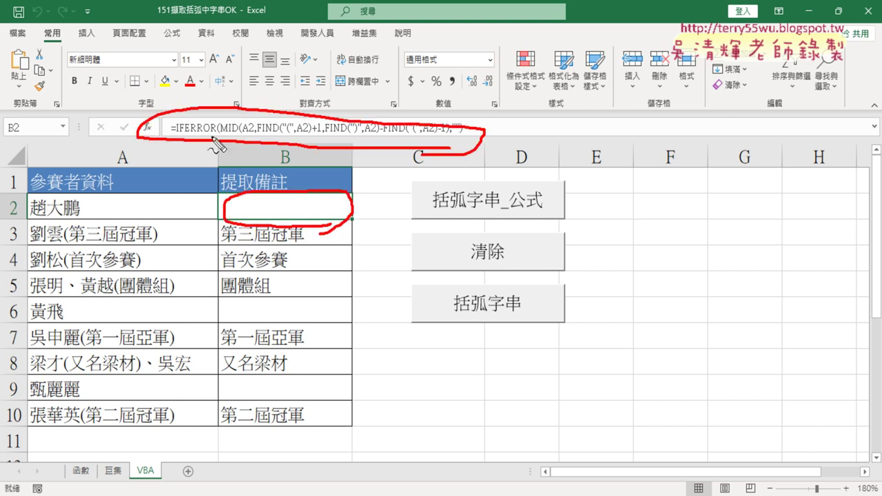
drag(196, 147, 172, 245)
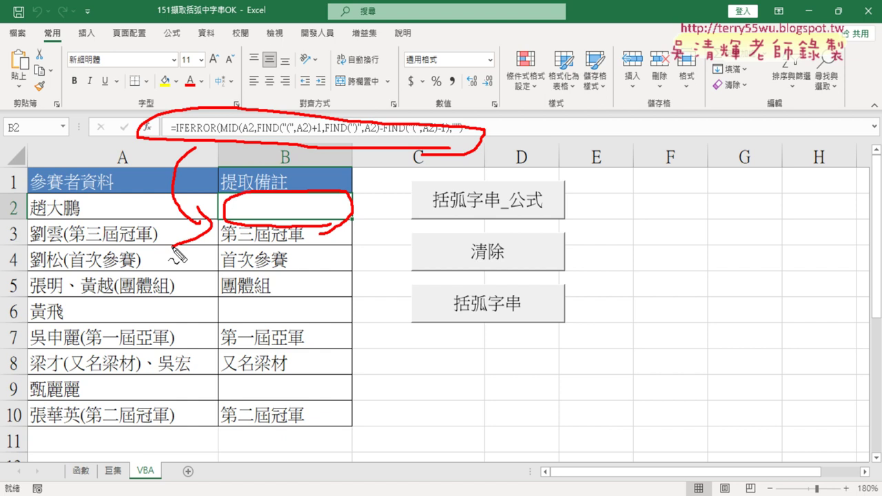
drag(501, 218, 560, 223)
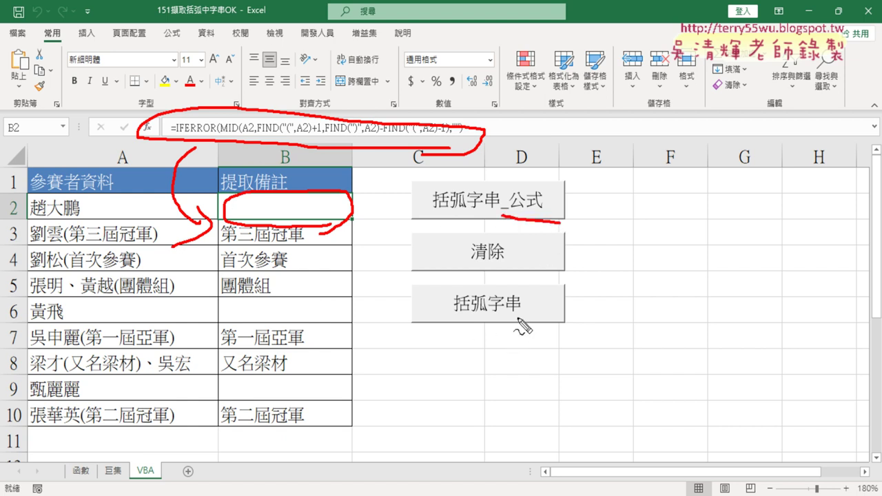
key(Escape)
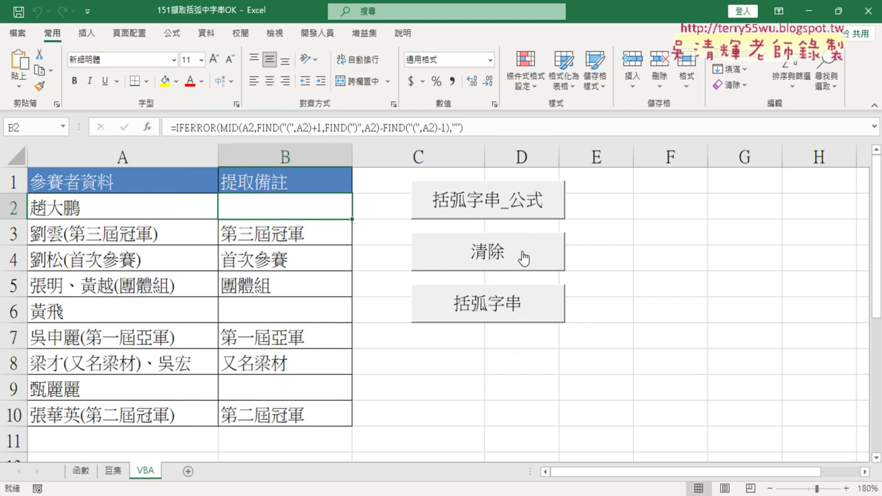
Step: Clear column B and rerun the 括弧字串 macro to write plain values, checking B3 and B2
click(520, 256)
click(515, 304)
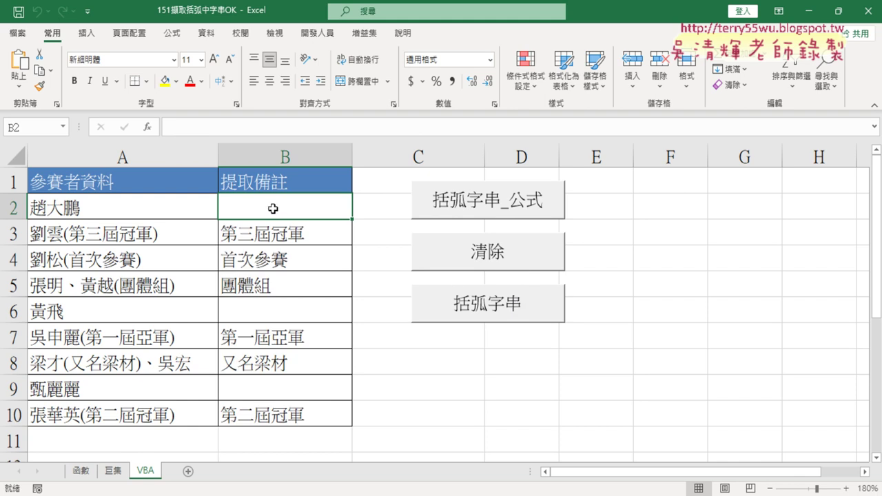
click(268, 233)
click(271, 206)
Step: Annotate the formula-free B2 and the value 第三屆冠軍 in B3, then erase the annotations
drag(303, 197, 308, 214)
drag(149, 138, 183, 149)
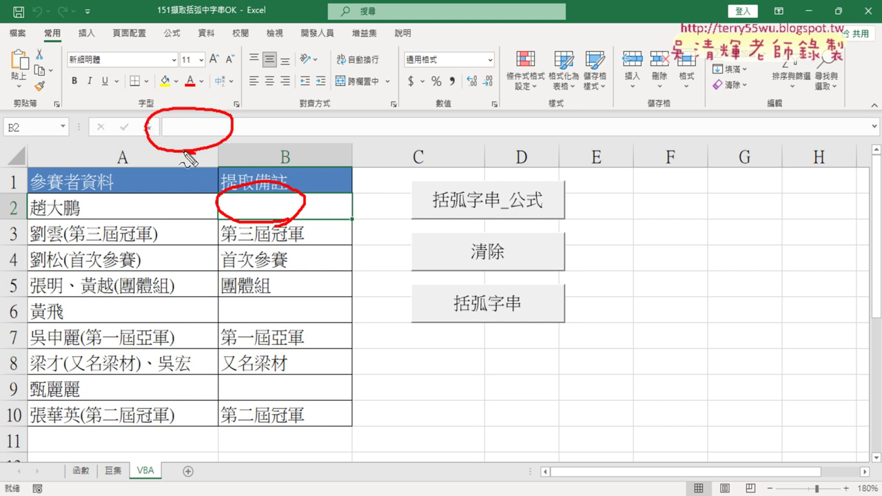
drag(262, 249, 288, 242)
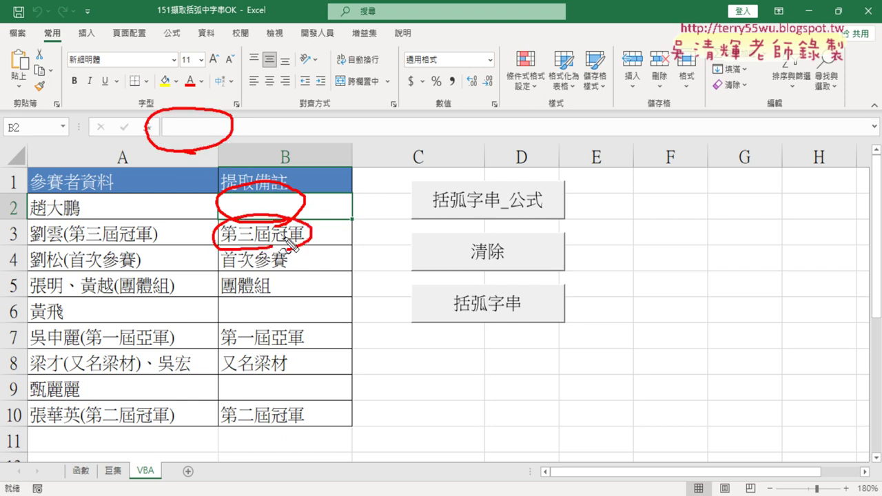
key(Escape)
Step: Inspect B3, regenerate column B as formulas for comparison, then as plain values again
click(313, 228)
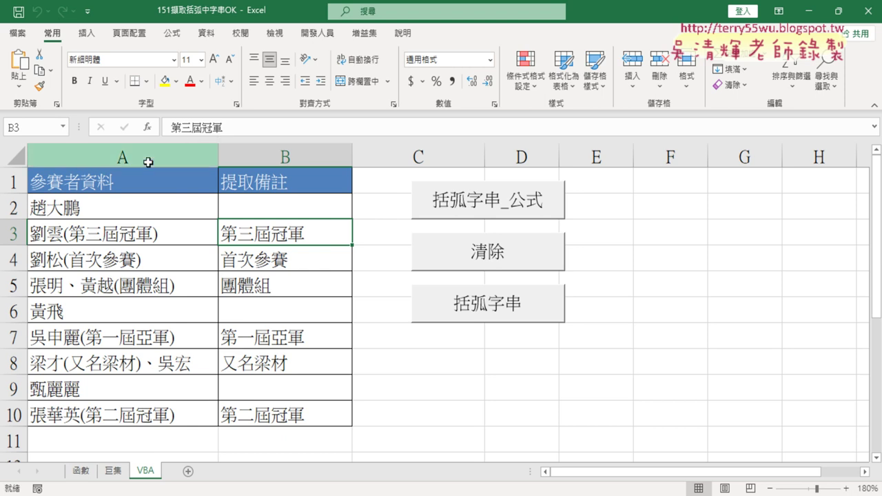
click(499, 200)
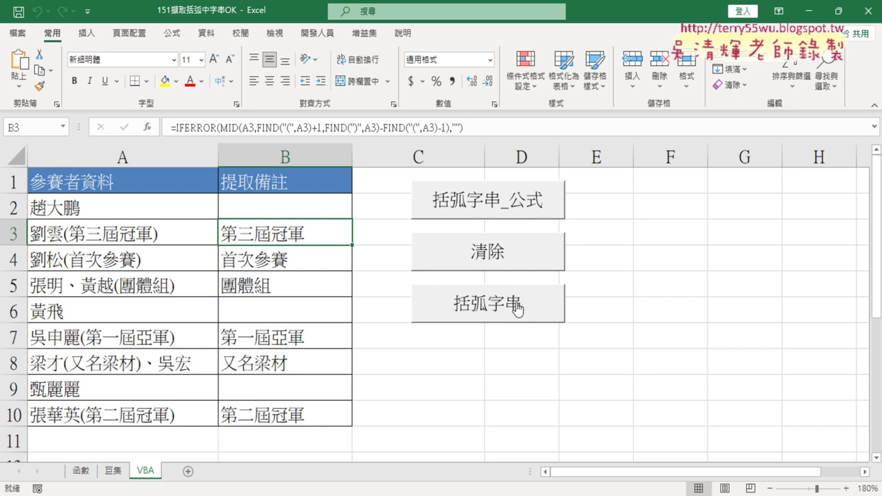
click(516, 309)
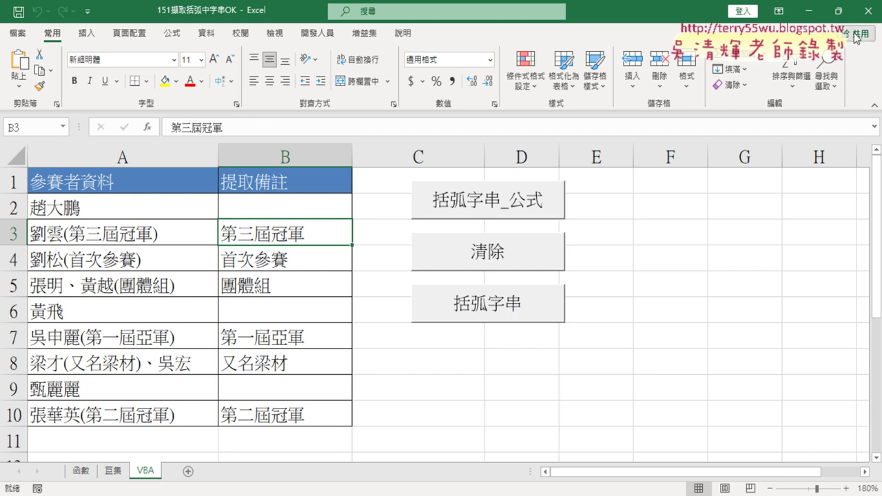
Step: Close the OK example workbook without saving and click cell C10 in 151擷取括弧中字串
click(867, 10)
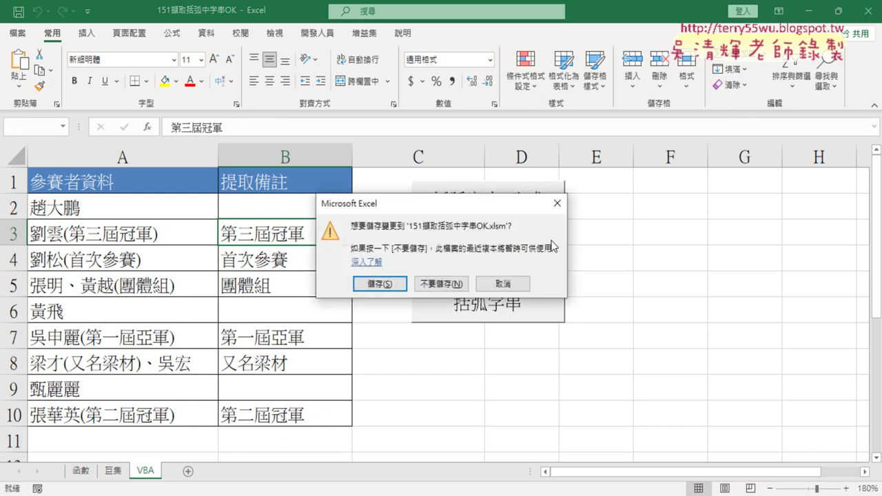
click(442, 284)
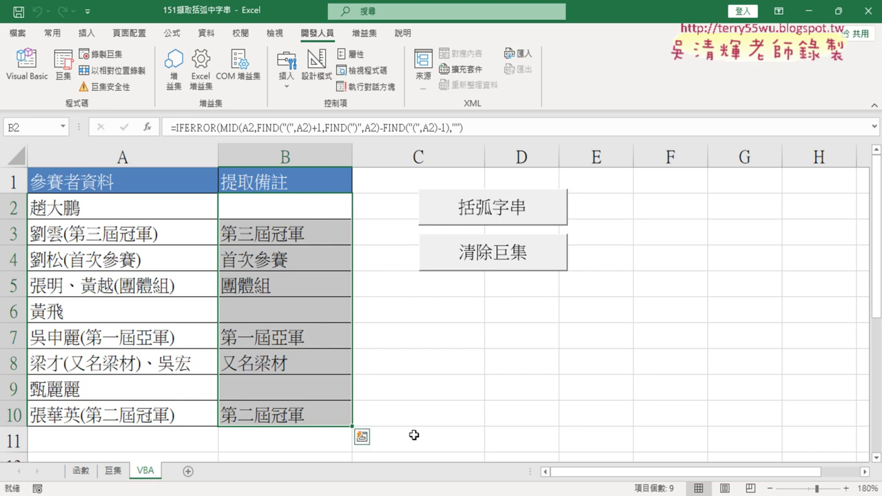
click(439, 418)
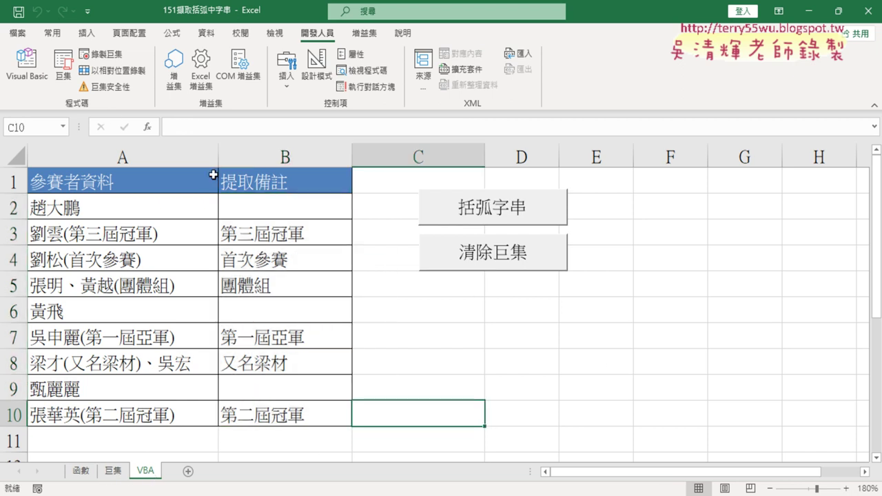
Step: Open the Visual Basic editor, enlarge its window, and display Module1's code
click(26, 80)
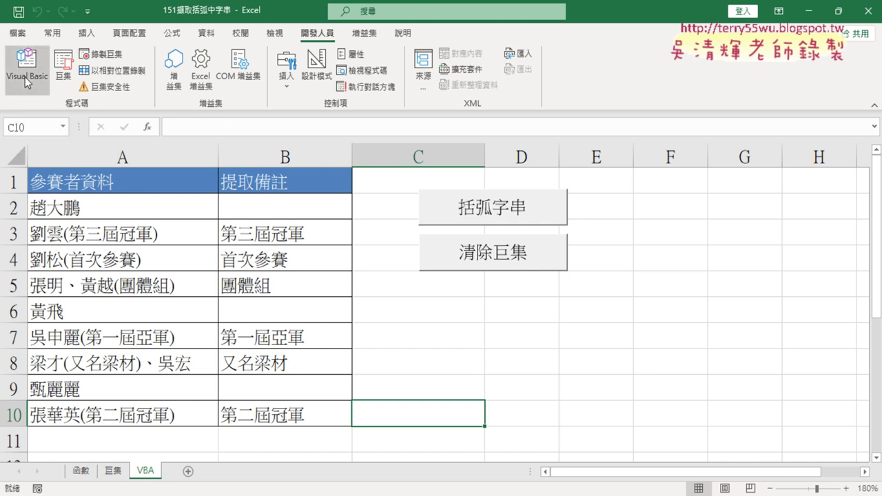
drag(447, 108, 208, 81)
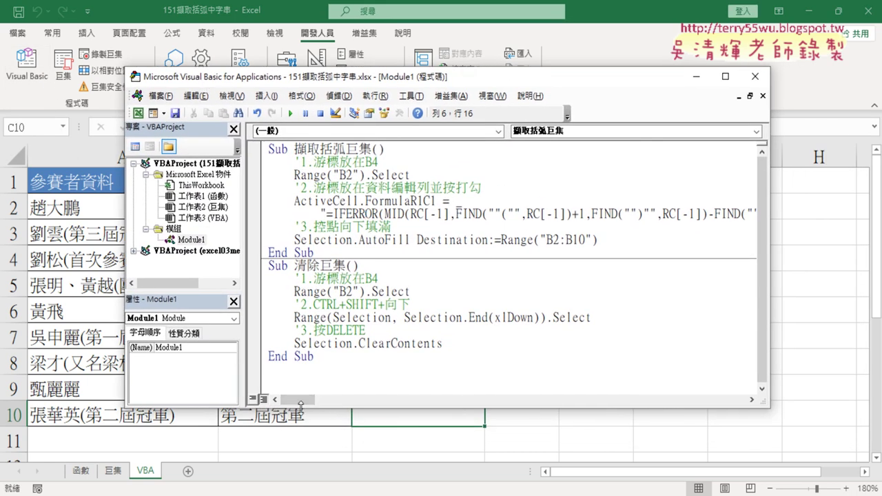
drag(298, 408, 298, 460)
click(193, 241)
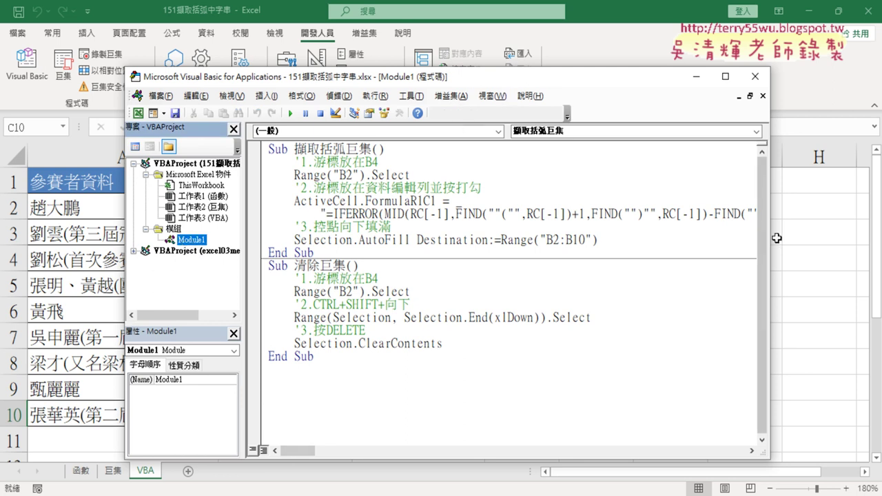
Step: Move the editor right of the data, copy the Sub 擷取括弧 line, and go below the last macro
drag(464, 79, 677, 50)
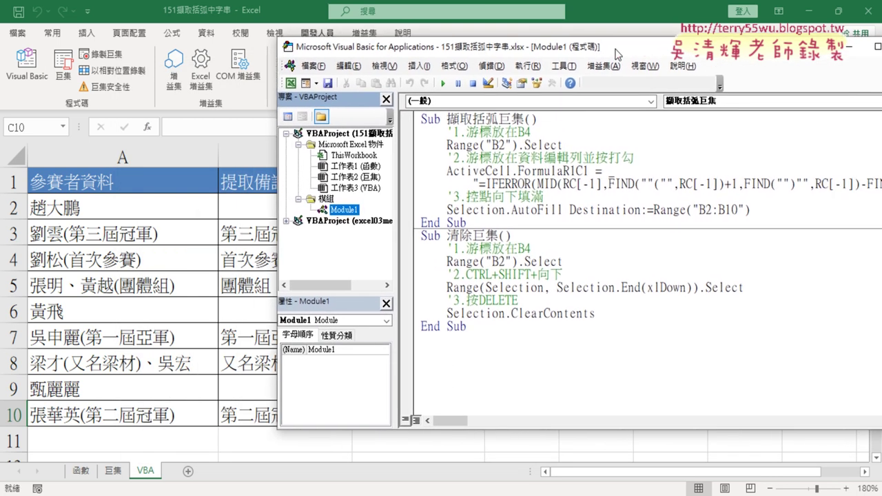
drag(677, 57, 578, 56)
click(406, 372)
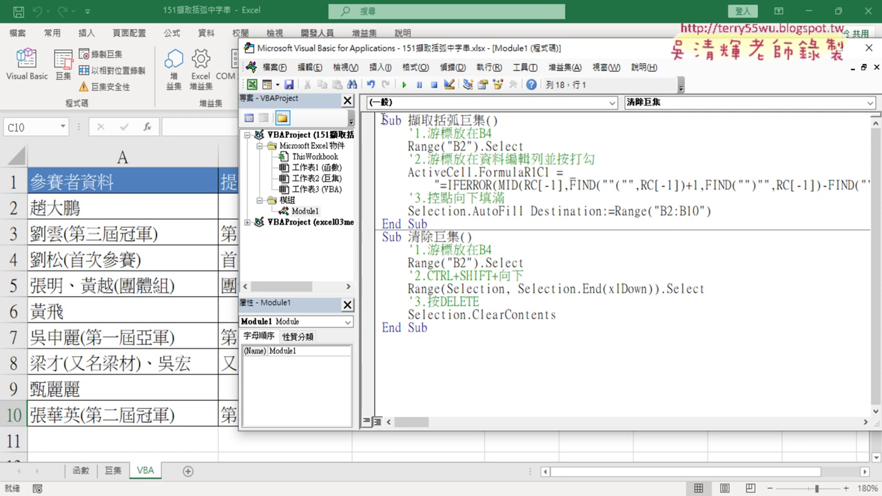
drag(382, 120, 459, 121)
key(ctrl+c)
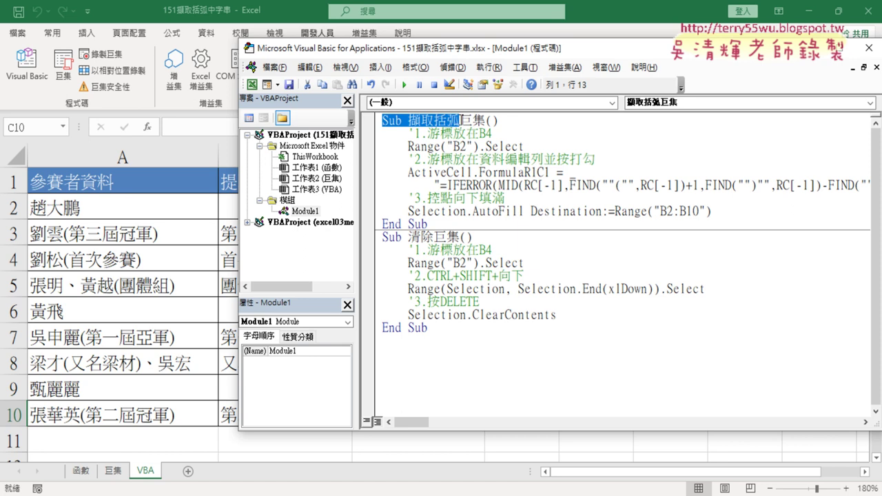
click(402, 339)
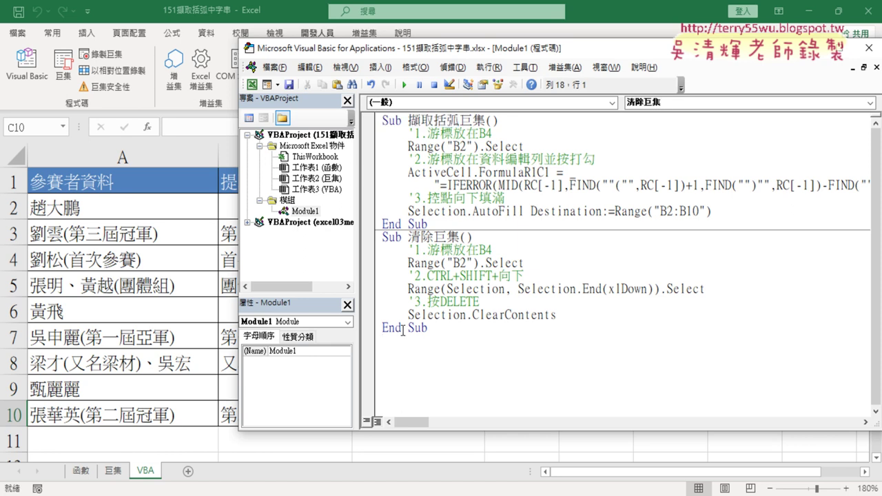
Step: Paste the Sub line and rename it to create Sub 括弧字串() with its End Sub
key(ctrl+v)
drag(408, 340, 433, 339)
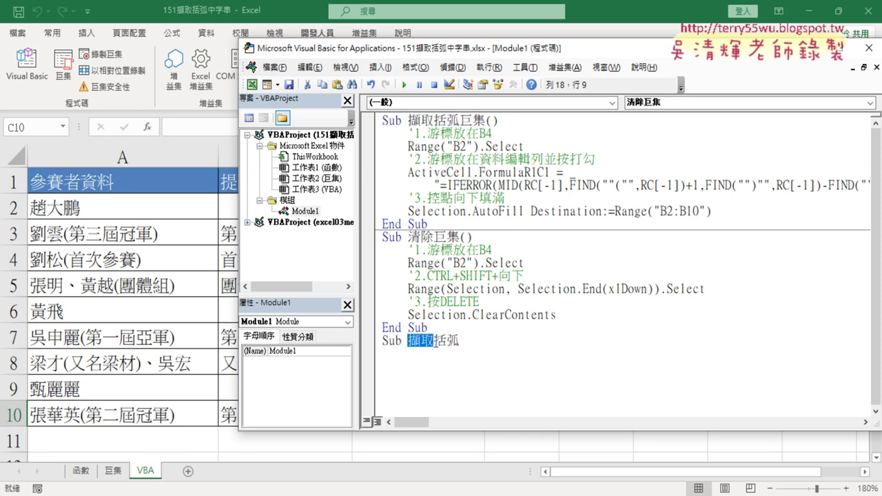
key(Delete)
key(Return)
click(435, 341)
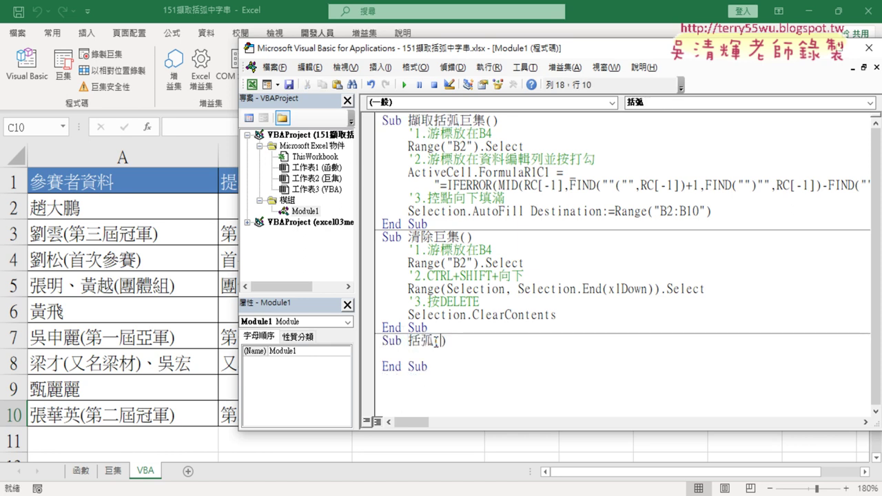
text(巨)
text(ㄔㄨ)
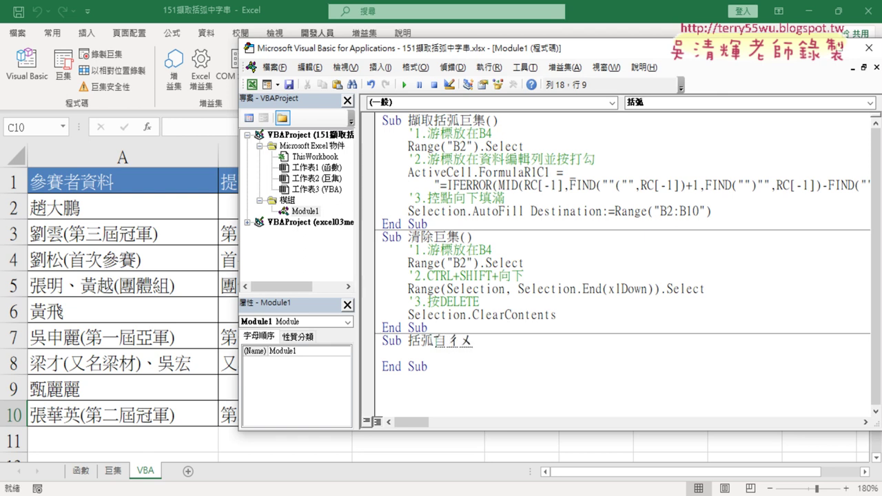
text(ㄢˋ)
key(Return)
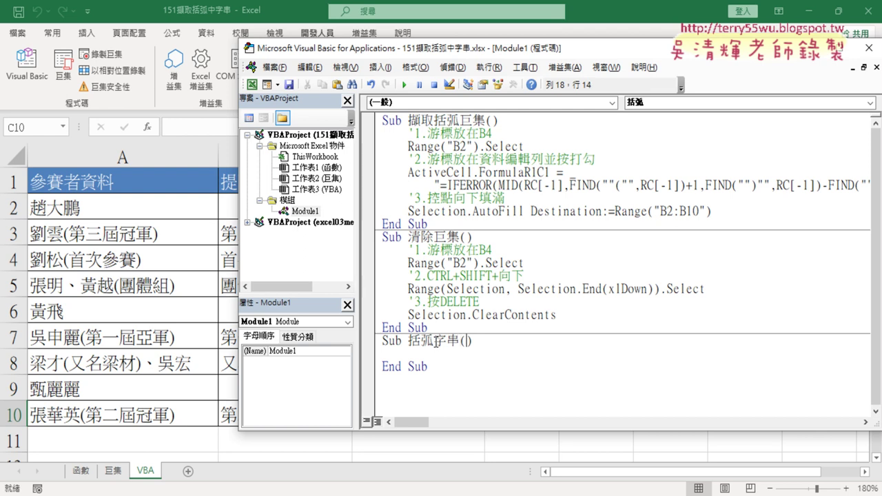
Step: Place the cursor on the empty line inside the new 括弧字串 macro
key(Down)
drag(459, 341, 464, 374)
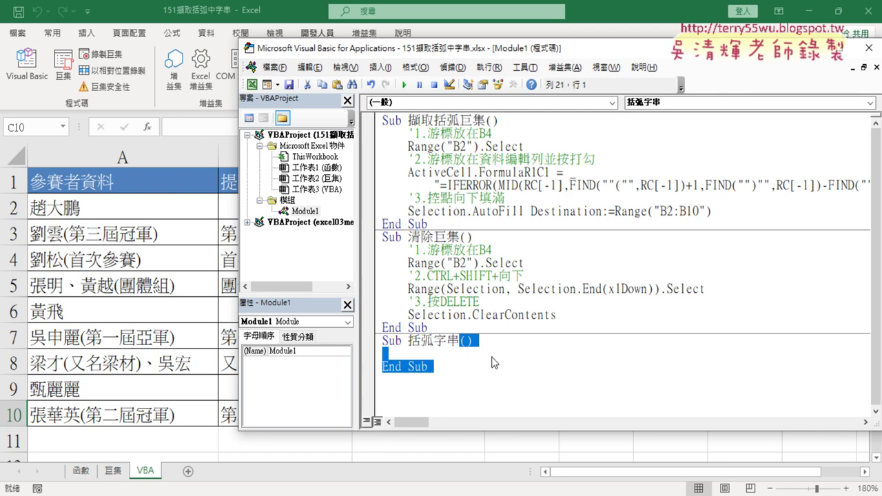
click(458, 355)
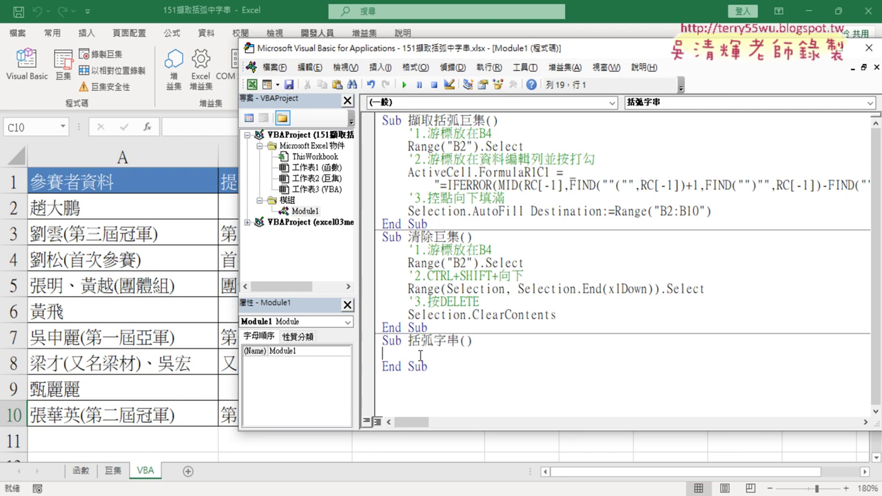
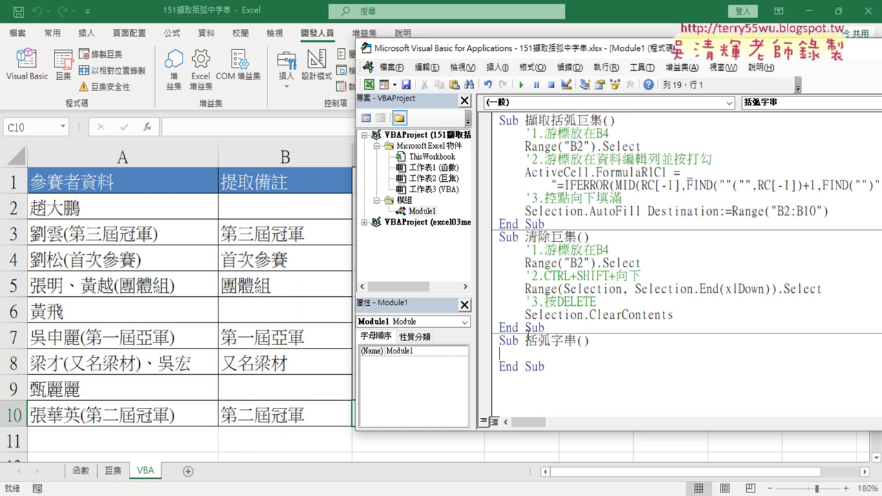
Step: Duplicate the empty Sub 括弧字串 block below End Sub and rename the copy to 清除
drag(526, 339, 569, 339)
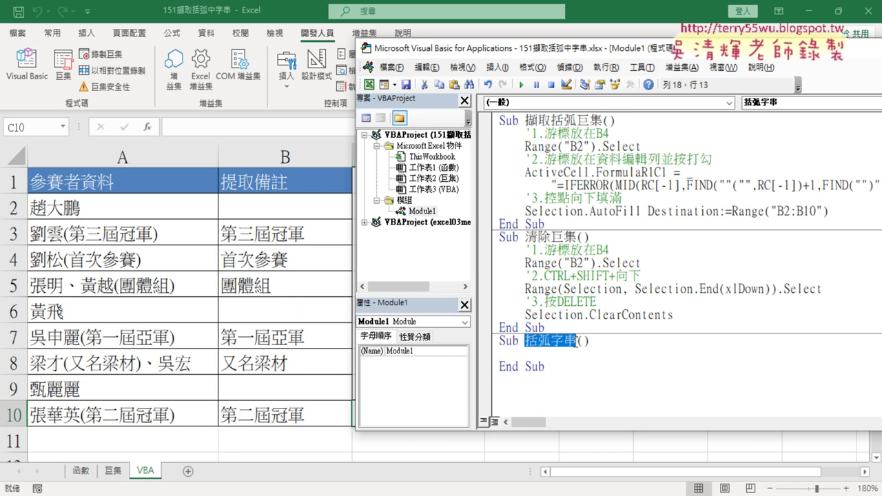
drag(548, 368, 497, 340)
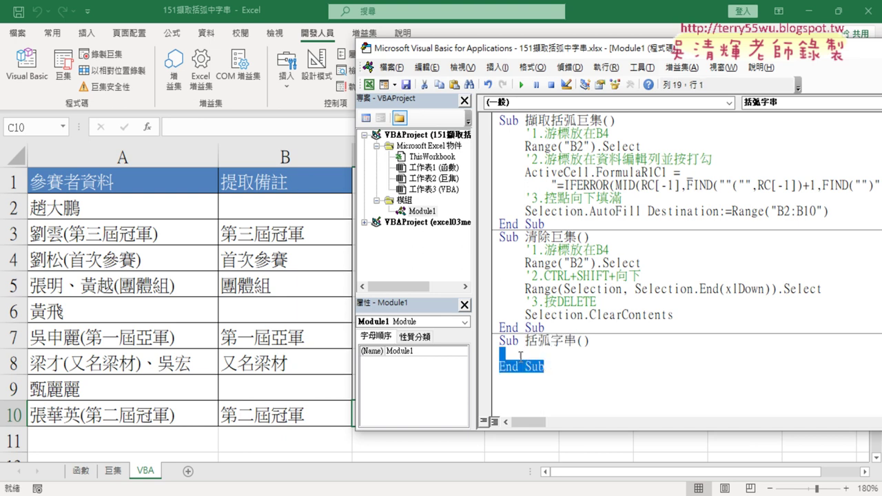
key(ctrl+c)
click(521, 400)
key(ctrl+v)
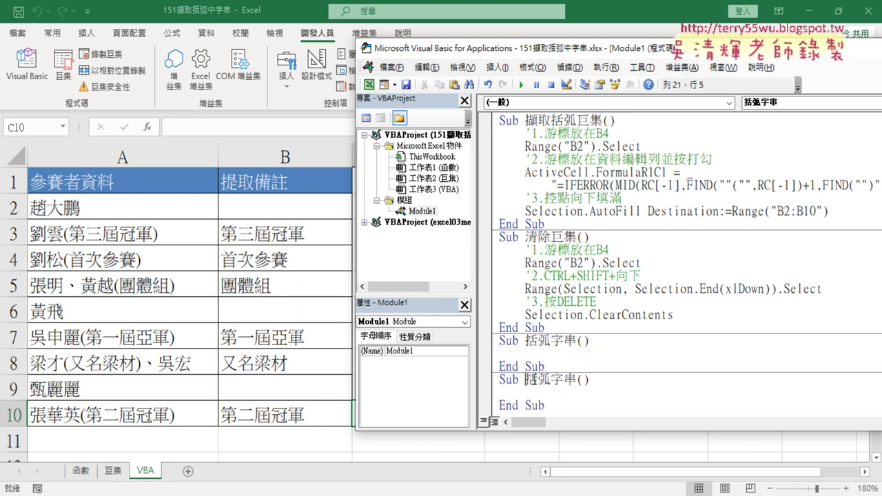
drag(525, 379, 577, 379)
text(ㄑ)
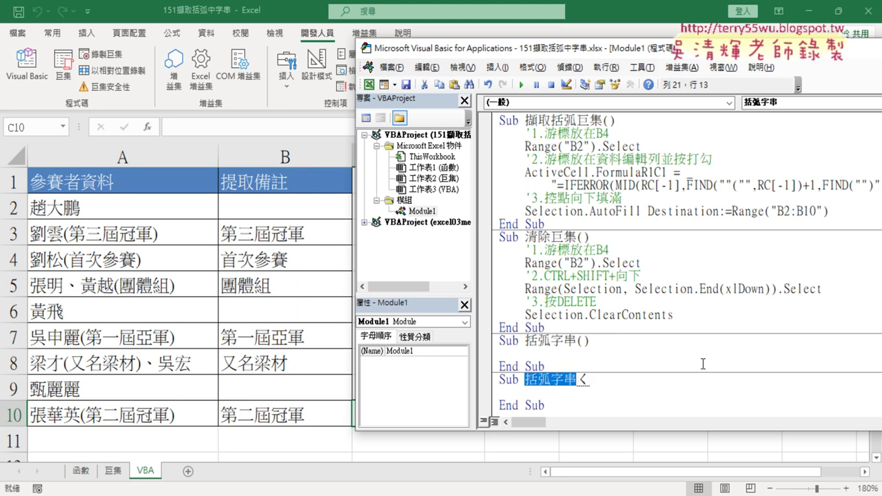
text(一)
text(清)
text(除)
key(Return)
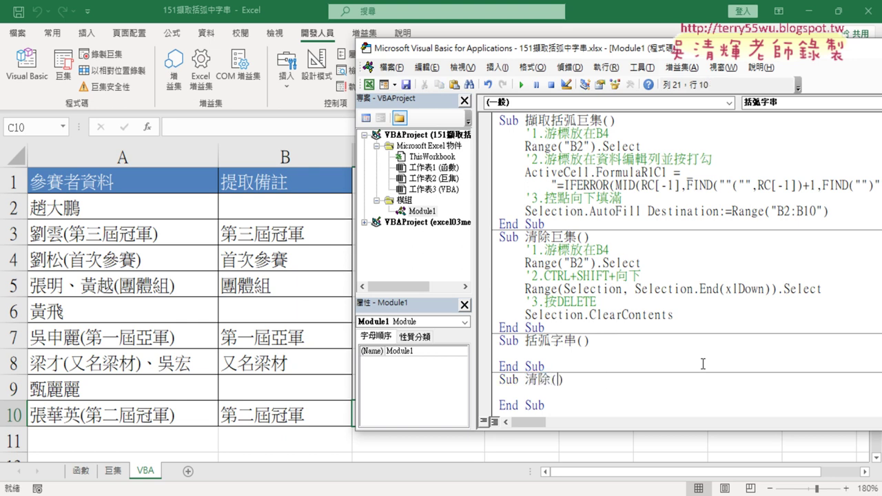
key(Return)
scroll(696, 335, down, 1)
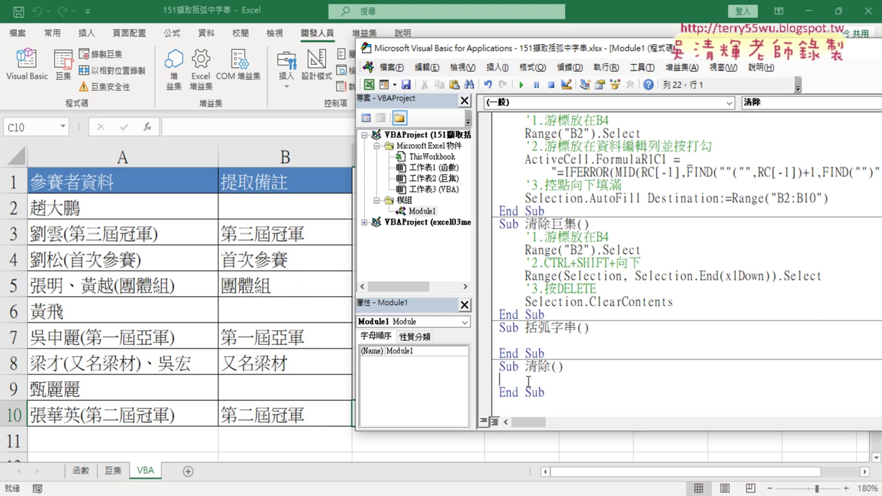
Step: Write Cells(3,"B")="" as the first indented line inside Sub 清除 to empty cell B3
key(Tab)
drag(525, 250, 597, 250)
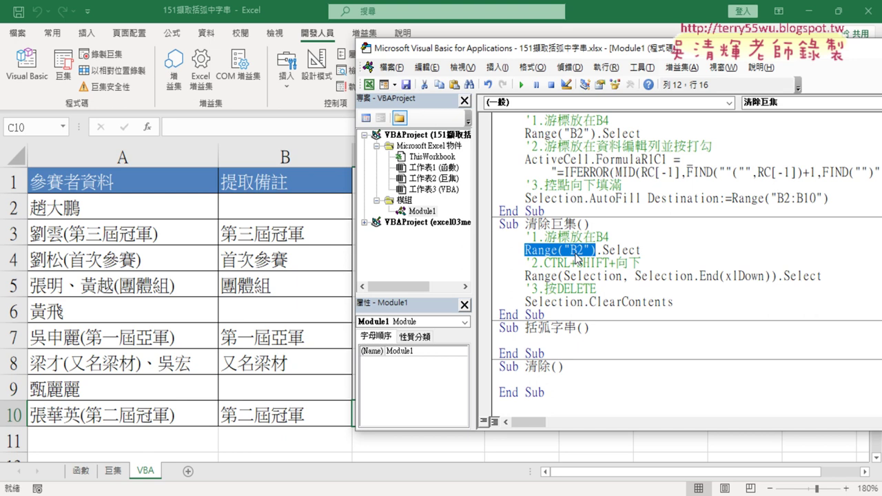
click(567, 380)
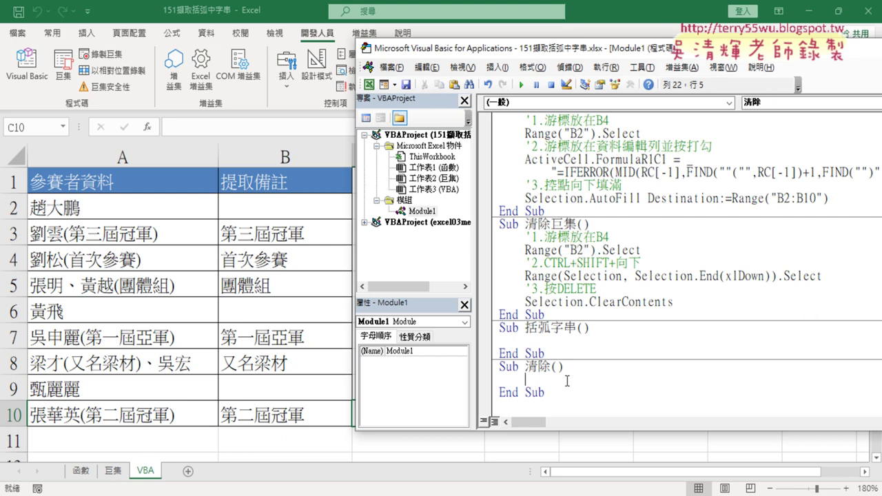
text(c)
text(ell)
text(s)
text(()
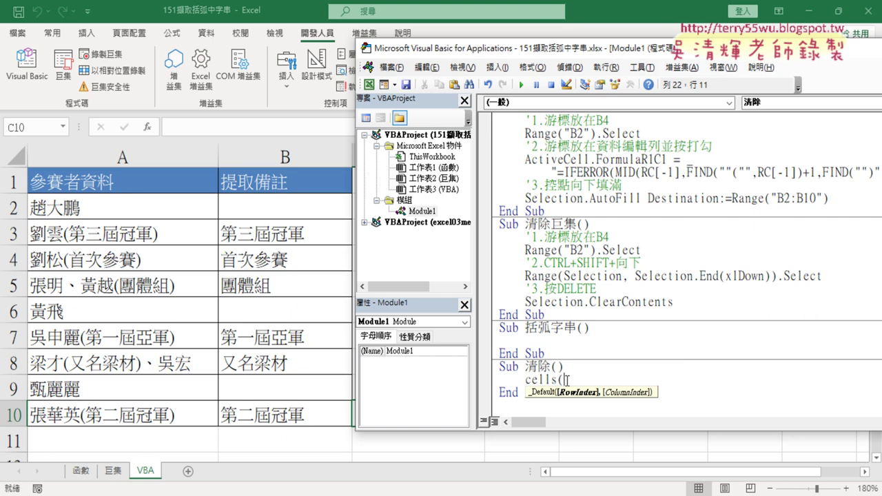
text(3)
text(,)
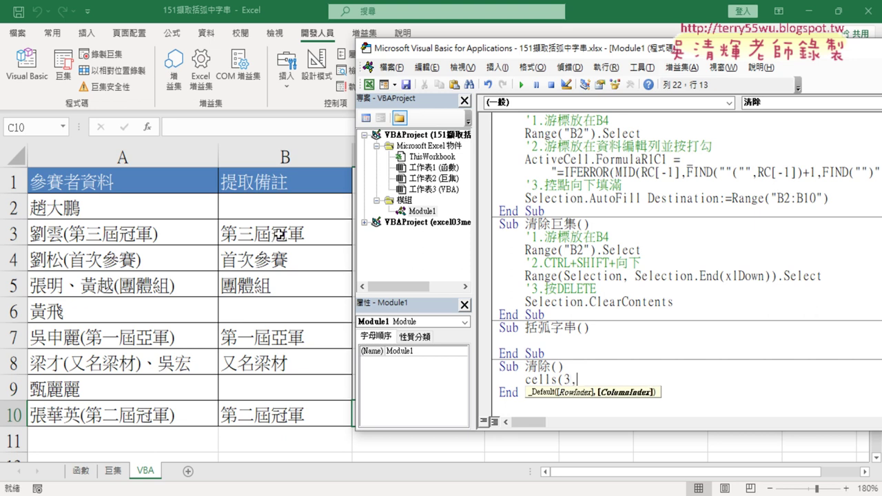
text(")
text(B)
text("))
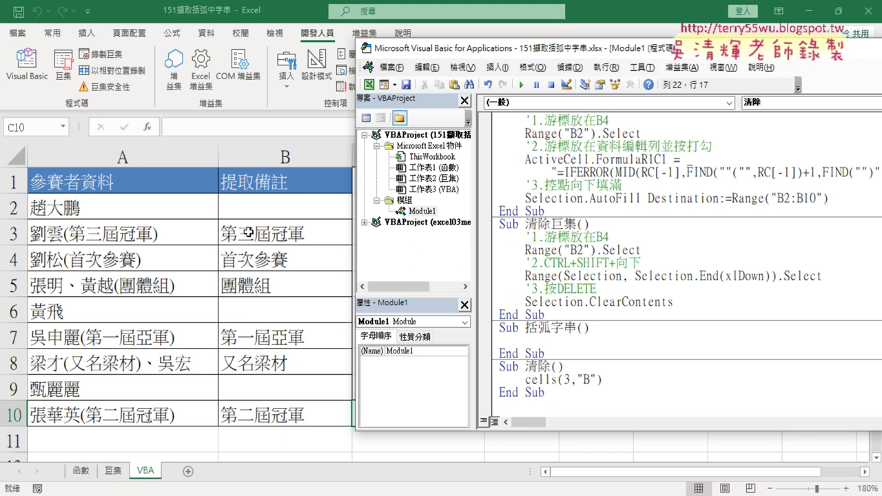
text(=)
text(")
text(")
Step: Let VBA format the Cells(3, "B") = "" line and run 清除 to empty B3
click(646, 338)
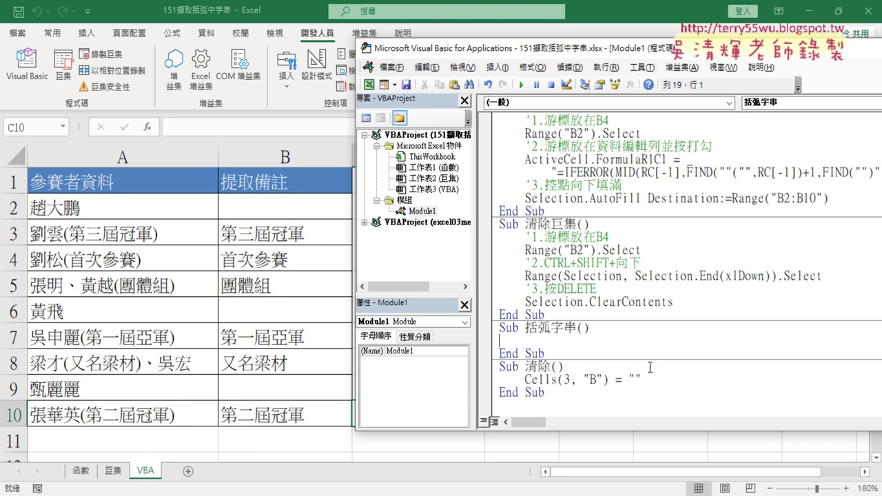
drag(641, 379, 525, 379)
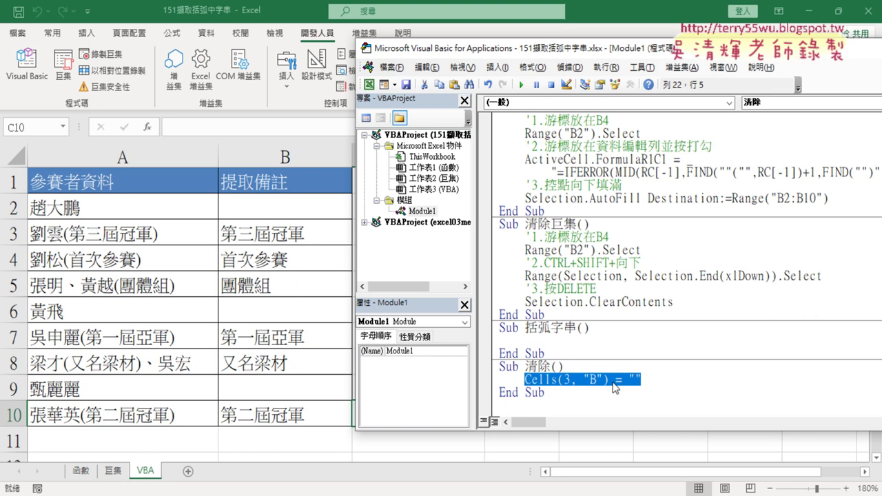
click(611, 381)
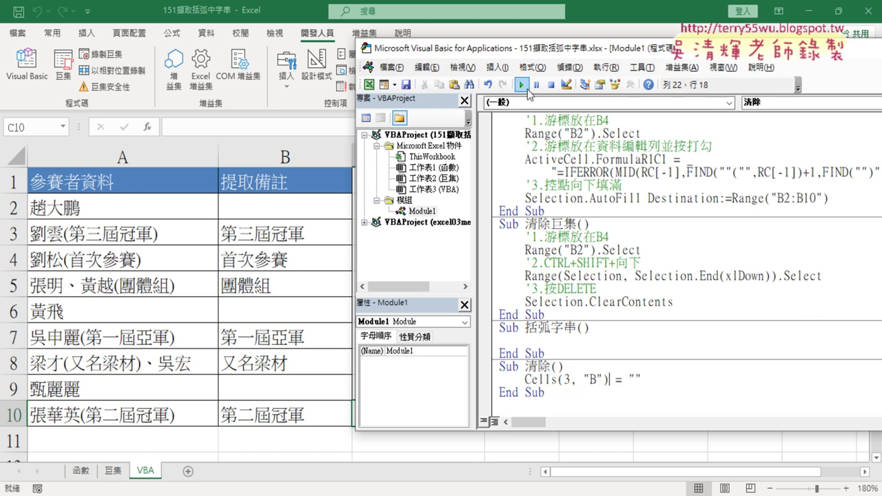
click(523, 86)
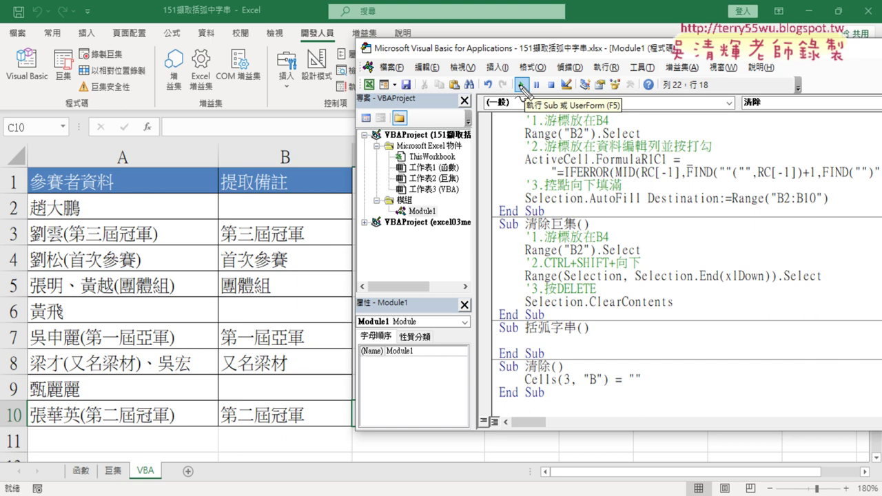
Step: Run 清除 again, then add a blank line below the Cells(3, "B") statement
drag(282, 248, 272, 247)
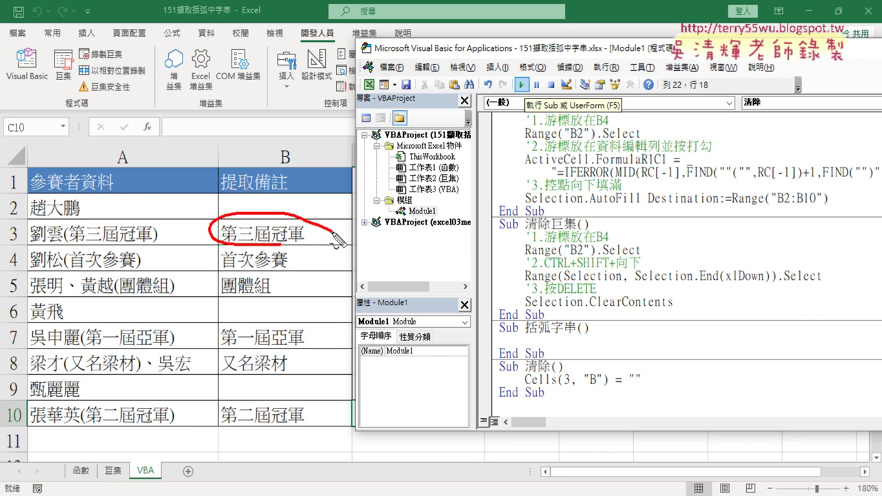
drag(606, 390, 525, 386)
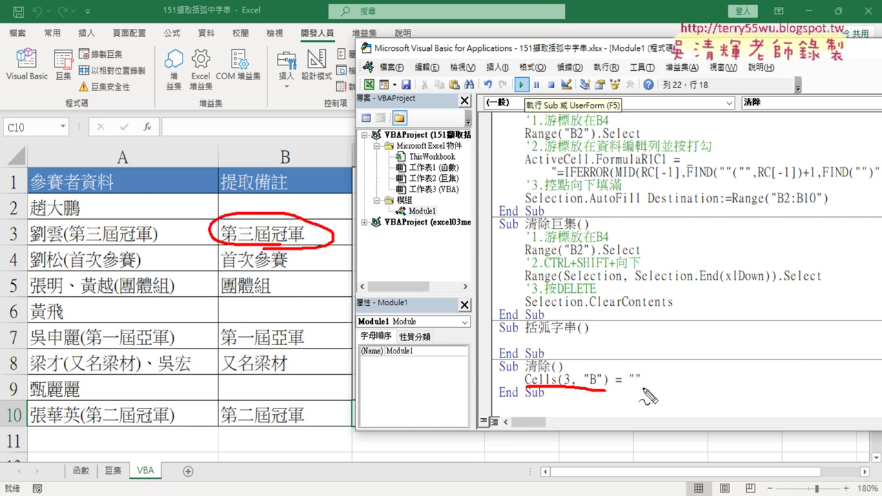
mouse_move(618, 393)
mouse_down()
mouse_move(350, 237)
mouse_move(335, 259)
mouse_move(297, 245)
mouse_up()
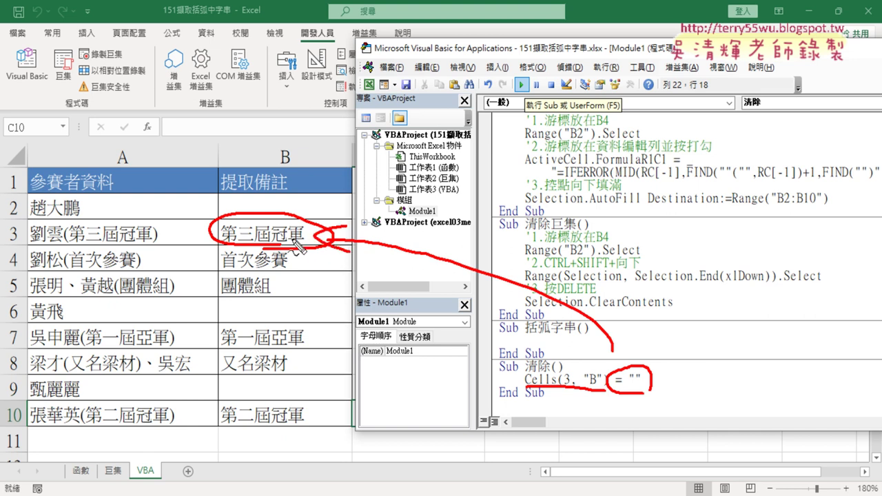
key(Escape)
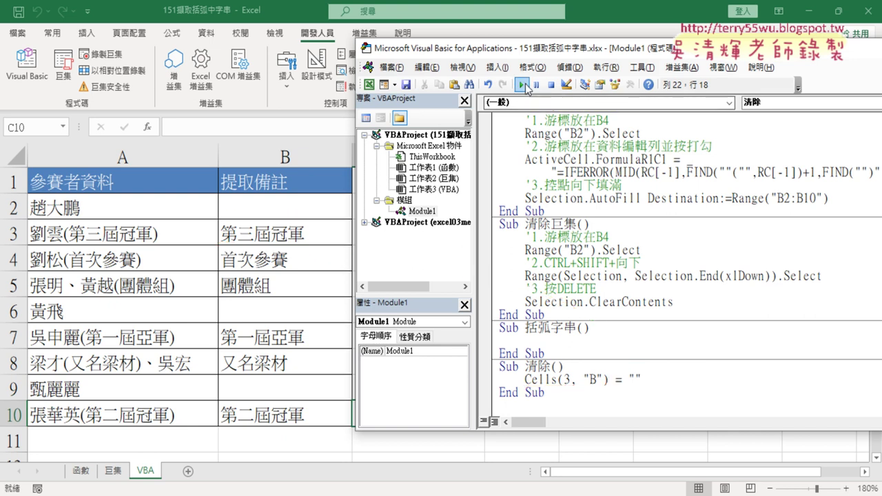
click(522, 85)
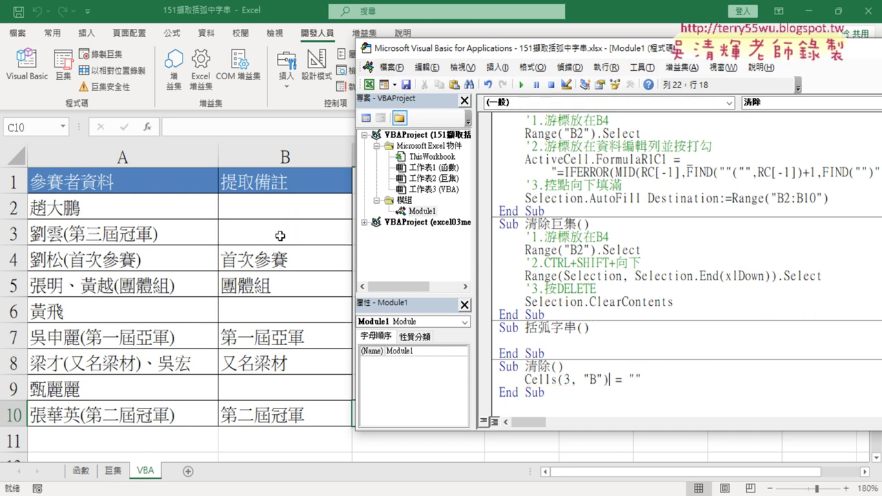
click(652, 380)
key(Return)
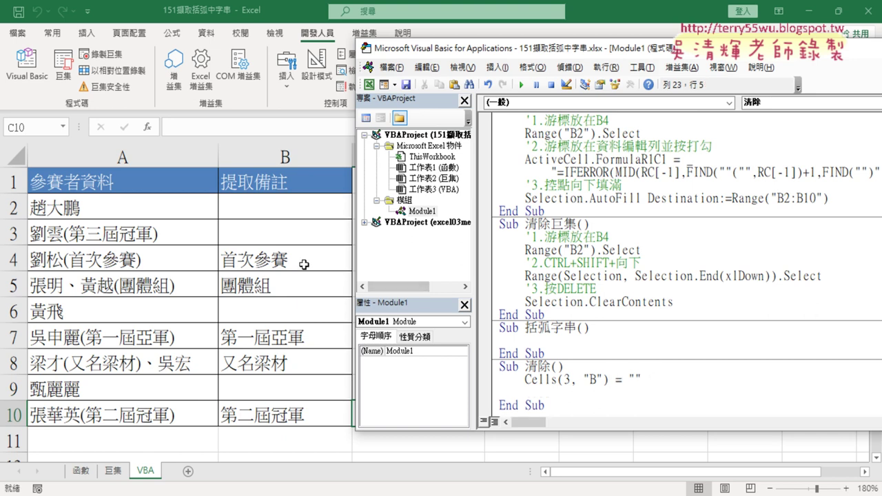
Step: Add a Cells(4, "B") = "" line to 清除 and run it to empty B4
mouse_move(526, 381)
mouse_down()
mouse_move(642, 381)
mouse_move(564, 393)
mouse_up()
click(570, 393)
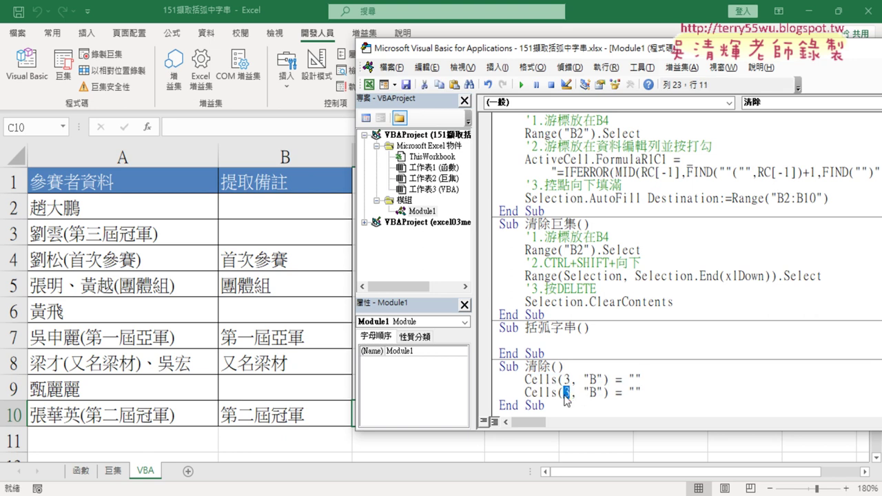
text(4)
click(523, 85)
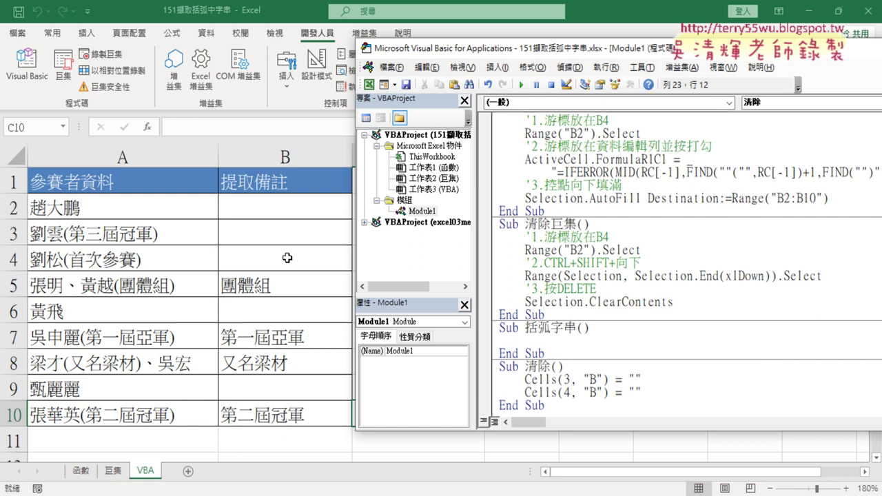
click(672, 391)
key(Return)
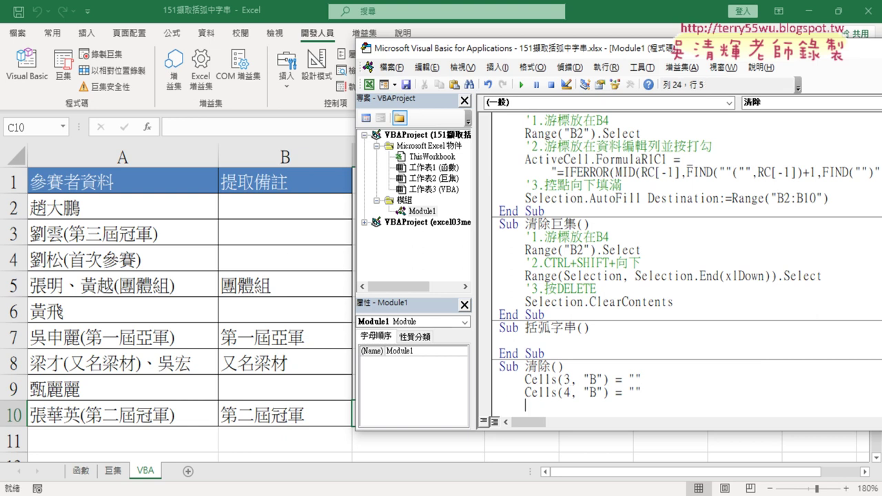
Step: Duplicate the B4 line as Cells(5, "B") = "" and run 清除 to clear B5
scroll(780, 376, down, 1)
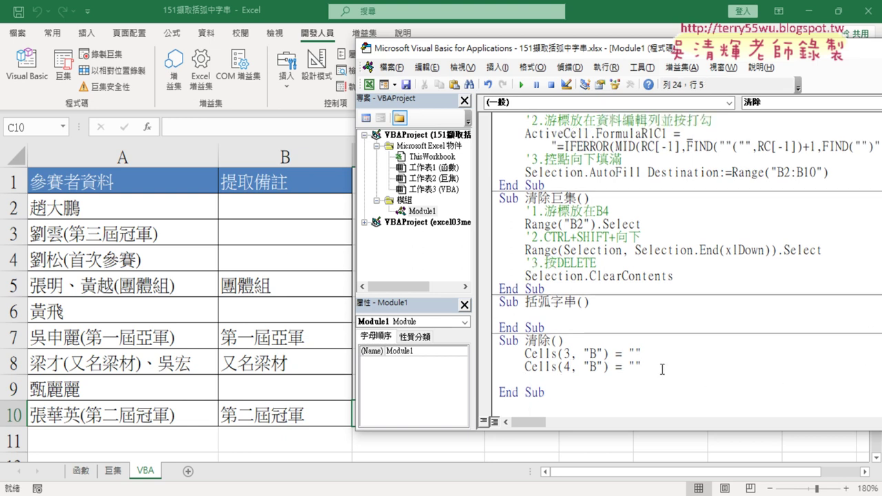
drag(649, 368, 525, 366)
key(ctrl+c)
click(528, 379)
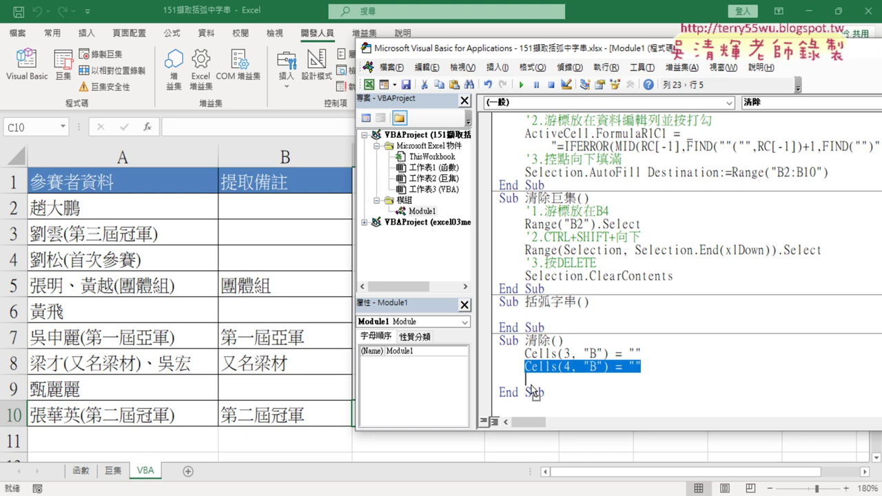
key(ctrl+v)
double_click(567, 380)
text(5)
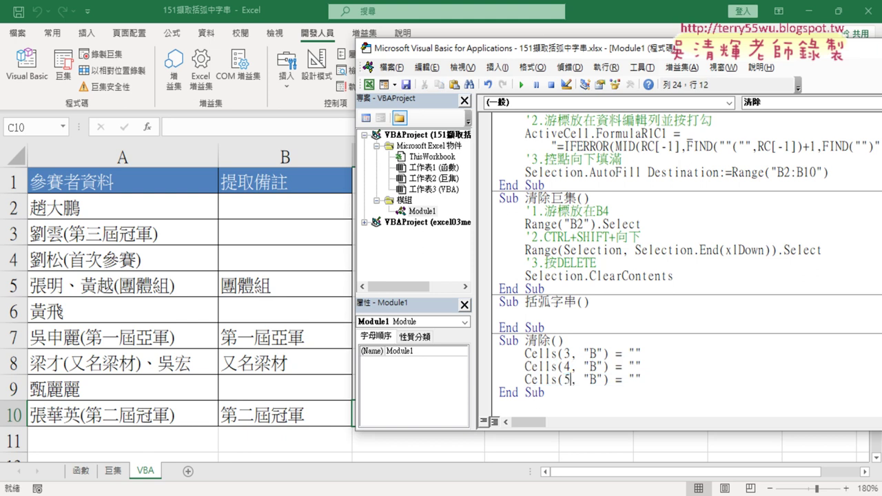
click(521, 84)
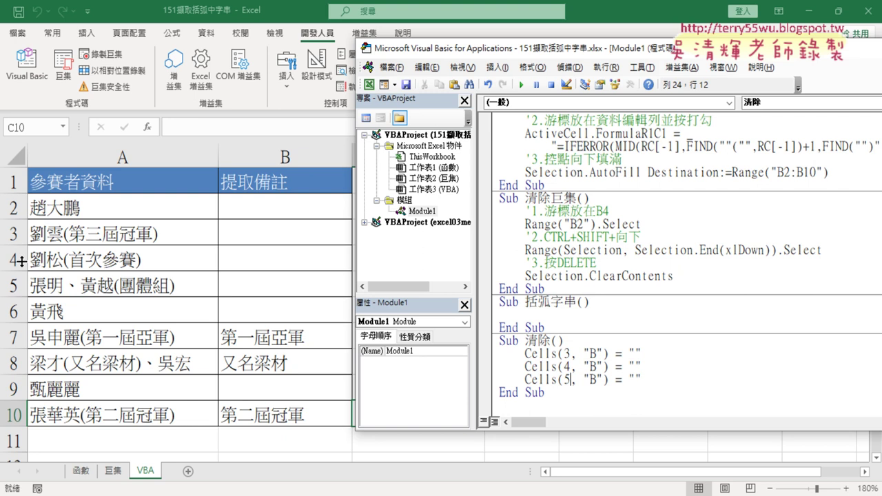
Step: Insert a For i = 2 To 10 … Next loop at the top of Sub 清除
double_click(566, 354)
click(572, 341)
key(Return)
key(Tab)
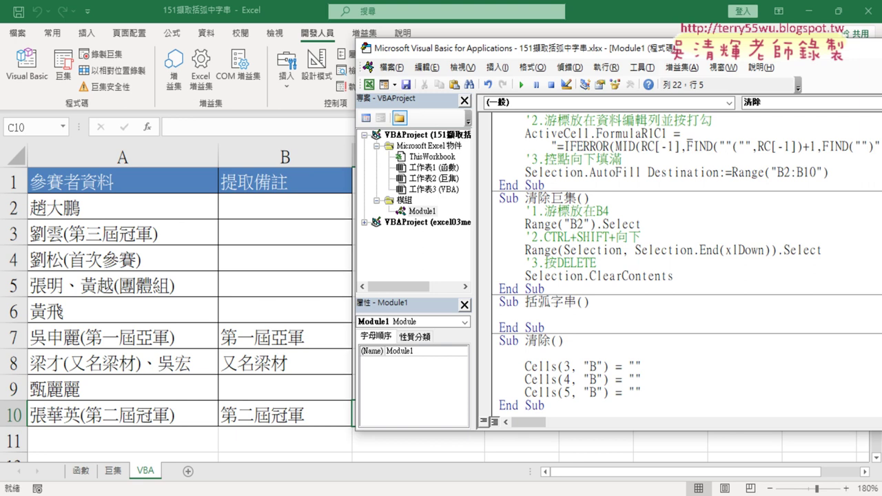
text(f)
text(or)
text(i=)
text(2 )
text(to 1)
text(0)
key(Return)
key(Return)
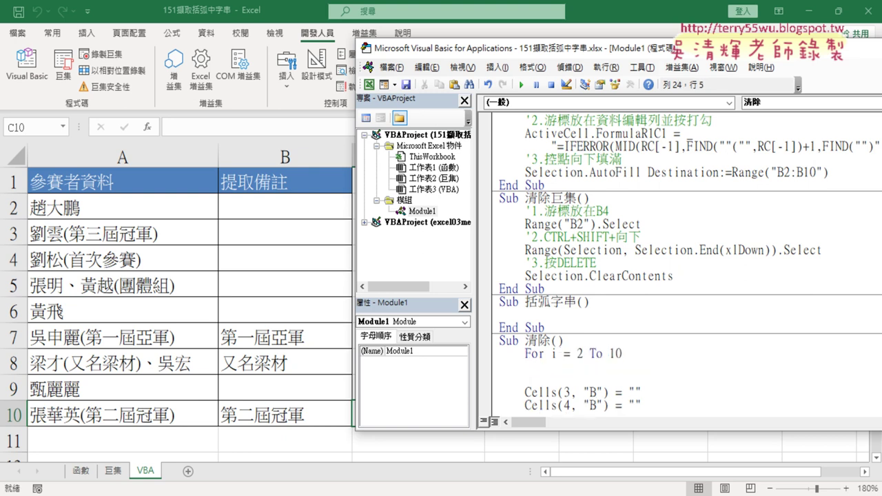
text(next)
Step: Indent the Cells(3, "B") line inside the loop and delete the Cells(4) and Cells(5) lines
scroll(780, 285, down, 1)
mouse_move(661, 355)
mouse_down()
mouse_move(522, 357)
mouse_move(525, 329)
mouse_up()
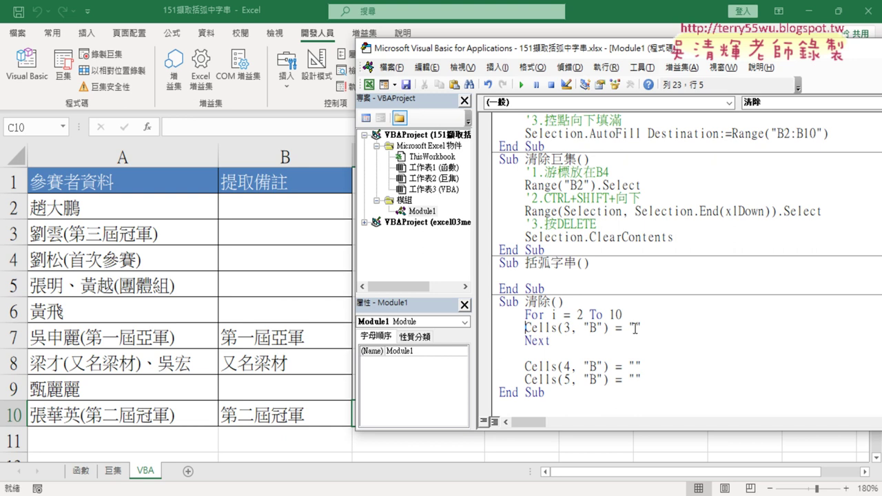
key(Tab)
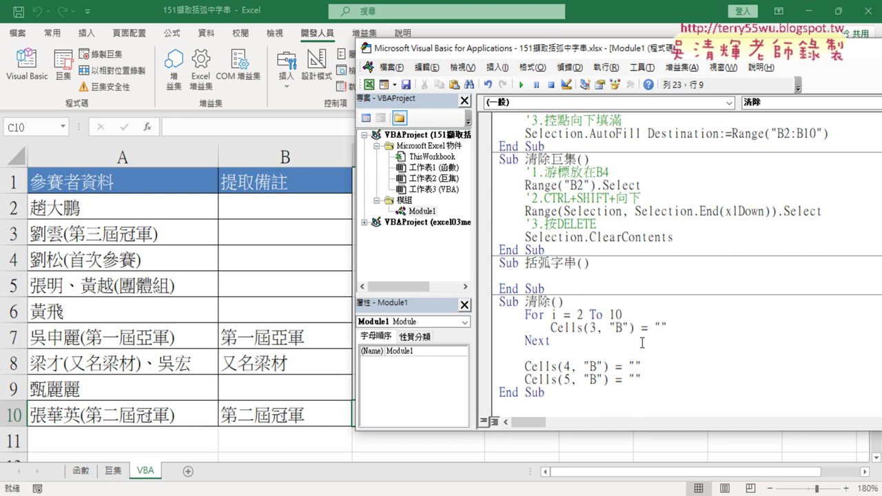
drag(641, 379, 491, 352)
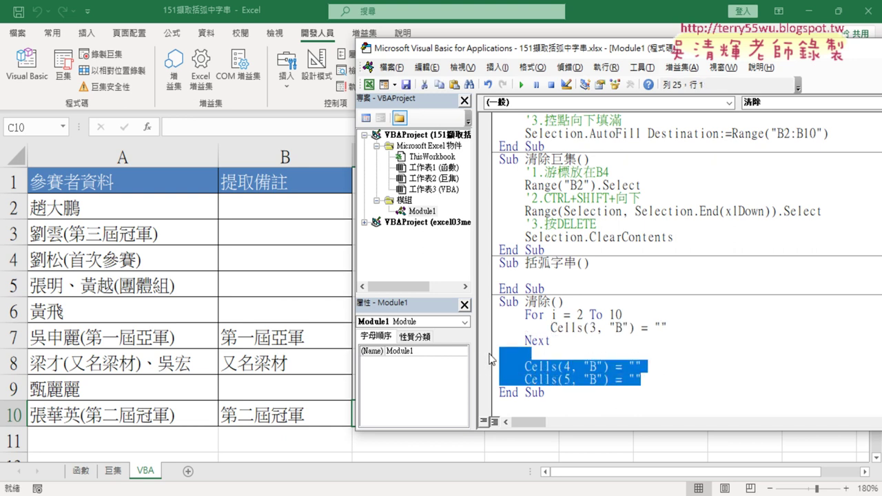
key(Delete)
key(Delete)
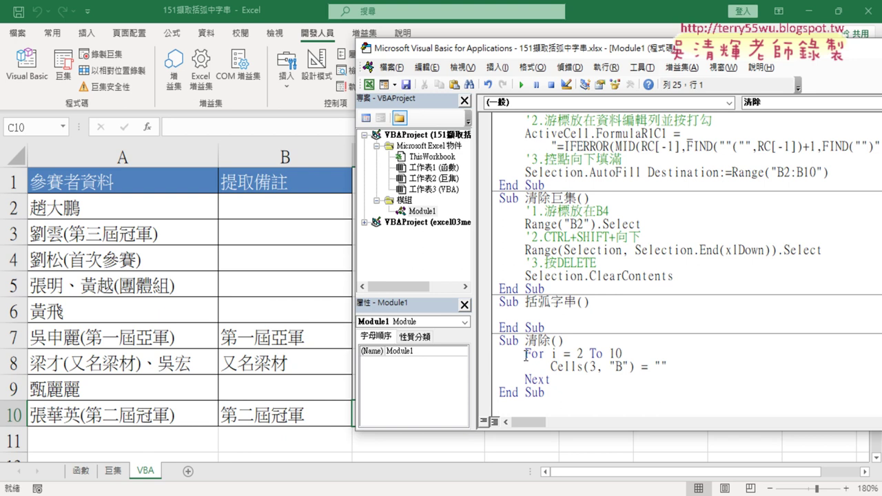
Step: Change the loop line to Cells(i, "B") = "" and run 清除 to clear column B
double_click(591, 367)
text(i)
drag(579, 380, 503, 354)
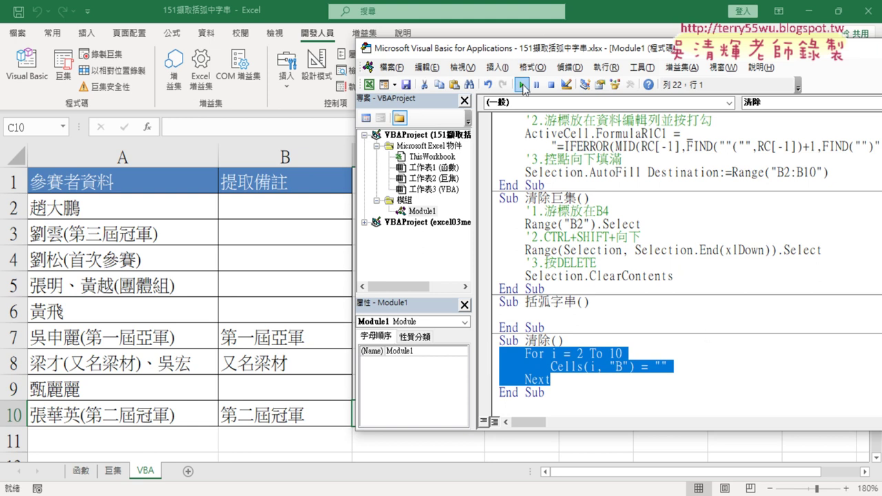
click(521, 86)
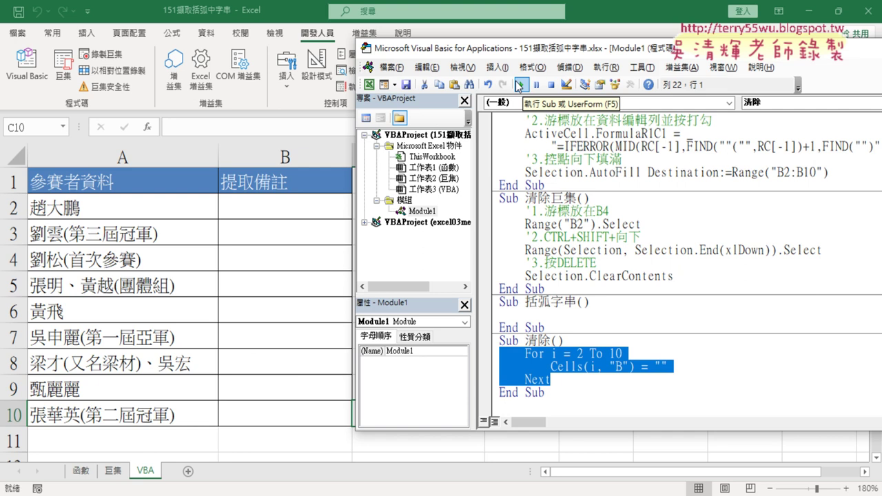
Step: Run 擷取括弧巨集 to refill column B, then run 清除 again to clear it
click(586, 146)
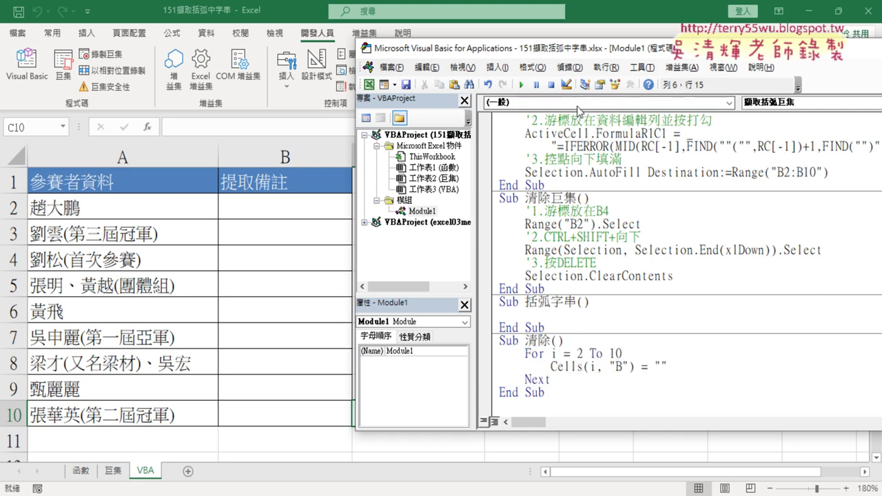
scroll(576, 146, up, 1)
click(521, 86)
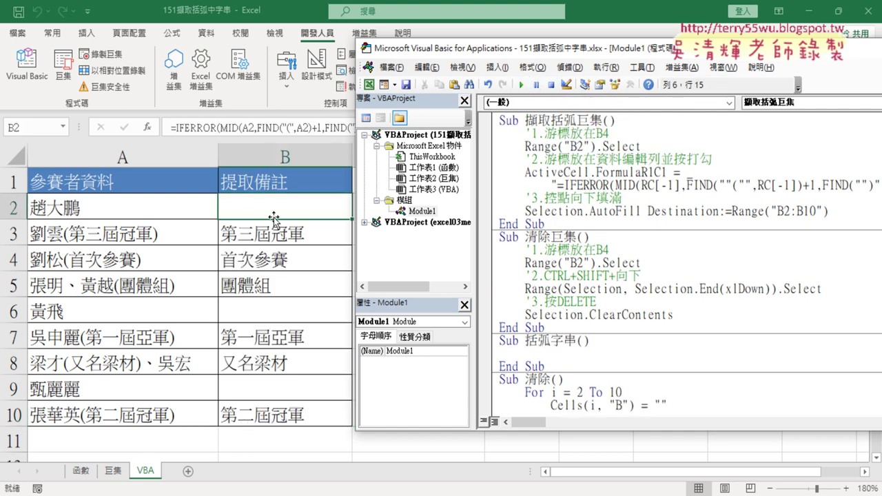
scroll(604, 381, down, 1)
click(577, 366)
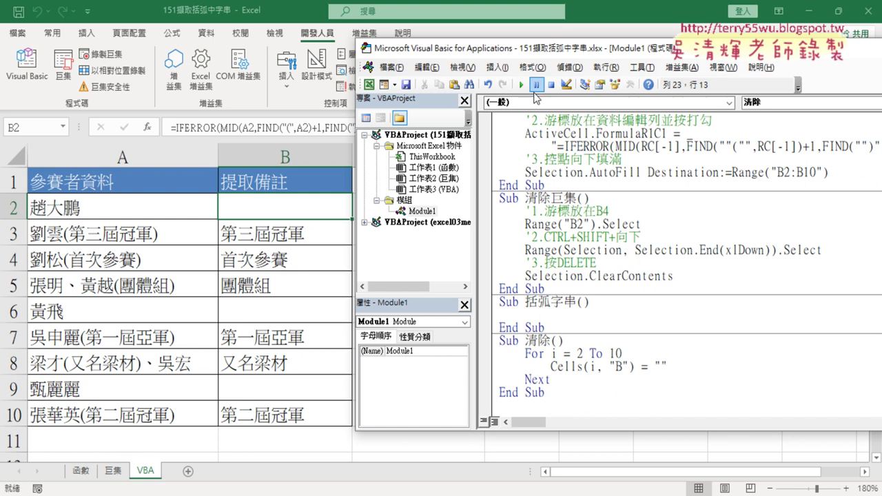
click(522, 86)
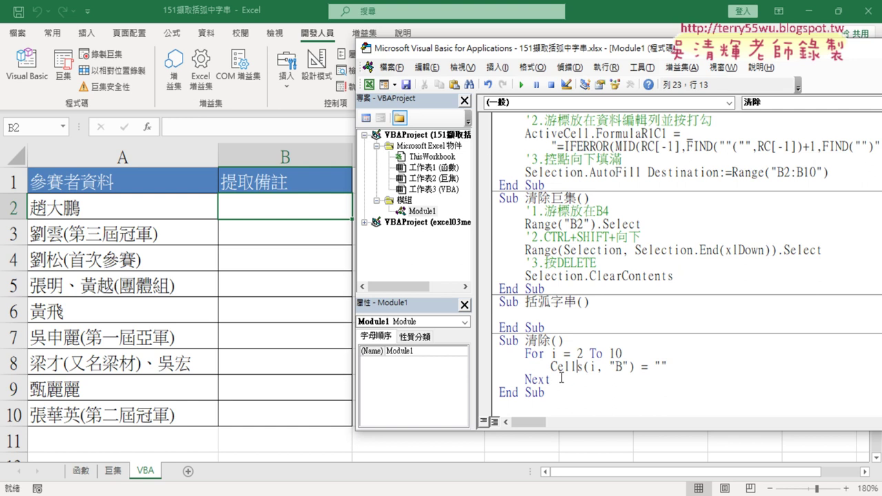
Step: Review the loop's Cells line, then rerun 擷取括弧巨集 to refill column B with the notes
drag(552, 380, 494, 354)
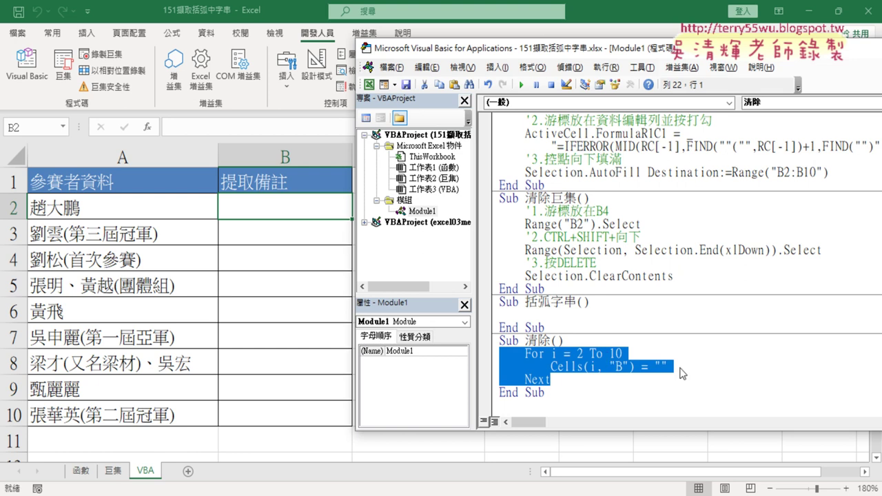
click(662, 366)
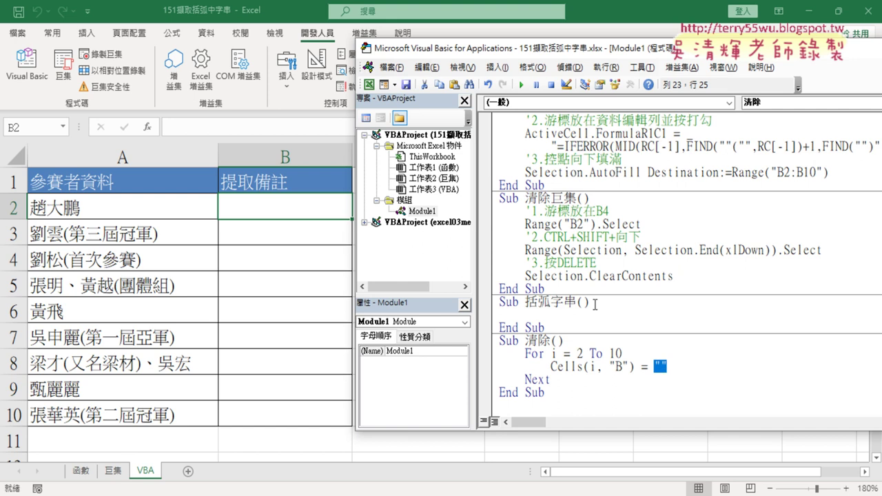
click(596, 147)
click(523, 84)
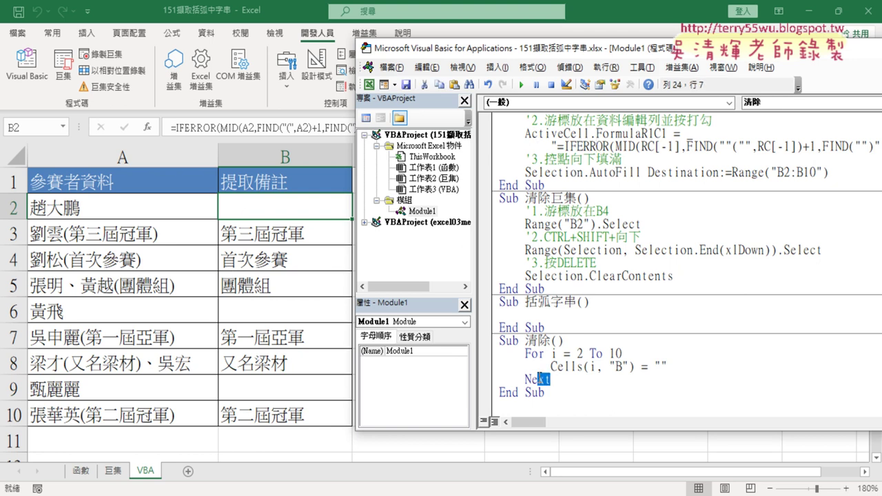
Step: Copy the For i = 2 To 10 clearing loop from 清除 and paste it into Sub 括弧字串
drag(555, 378, 495, 357)
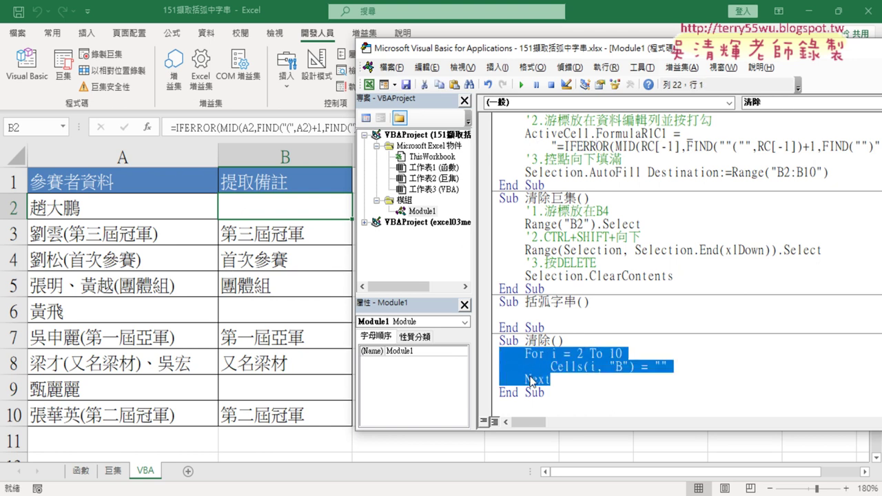
right_click(516, 369)
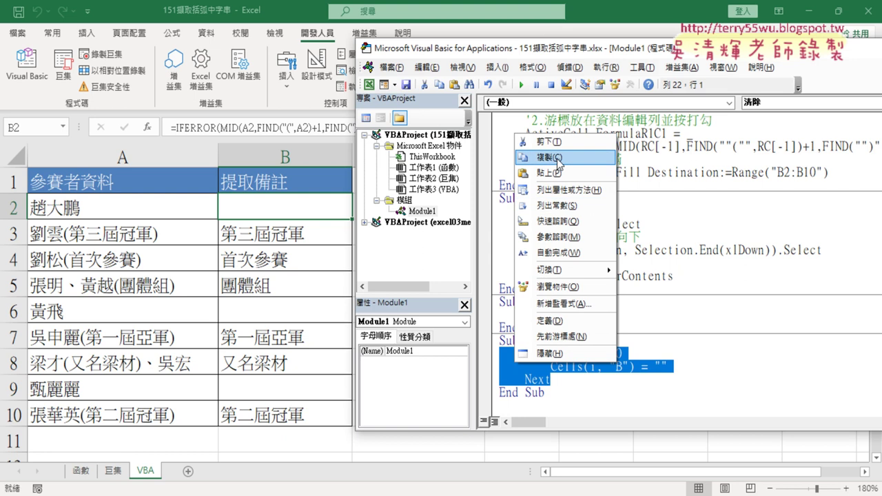
click(557, 159)
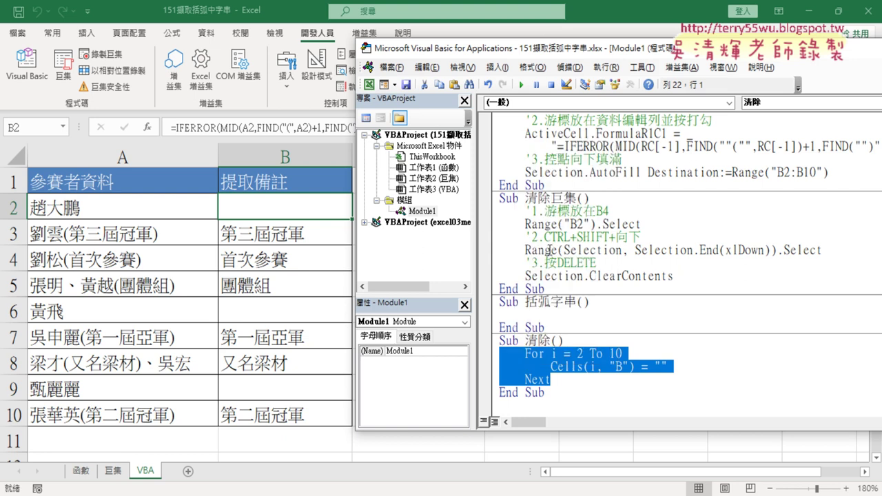
click(505, 314)
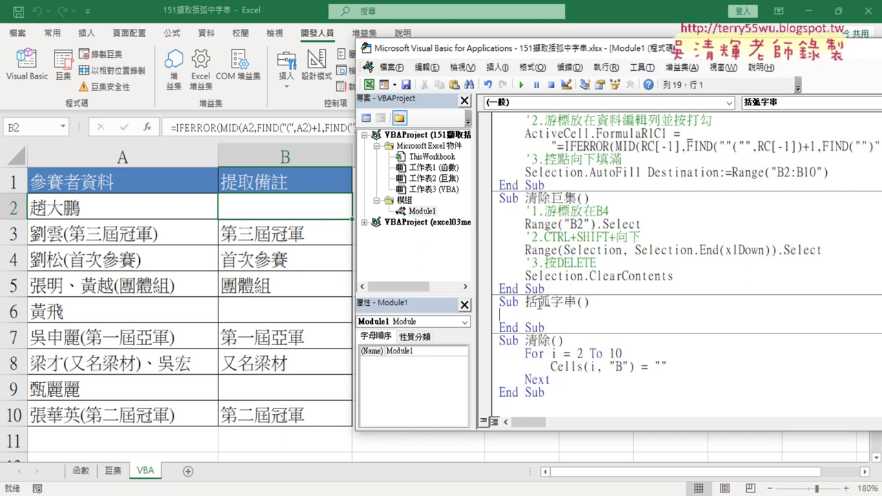
key(ctrl+v)
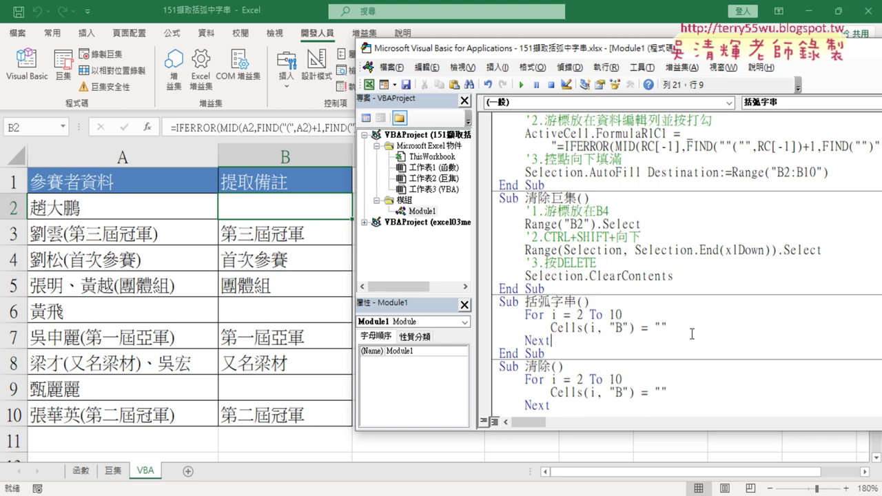
drag(654, 328, 666, 328)
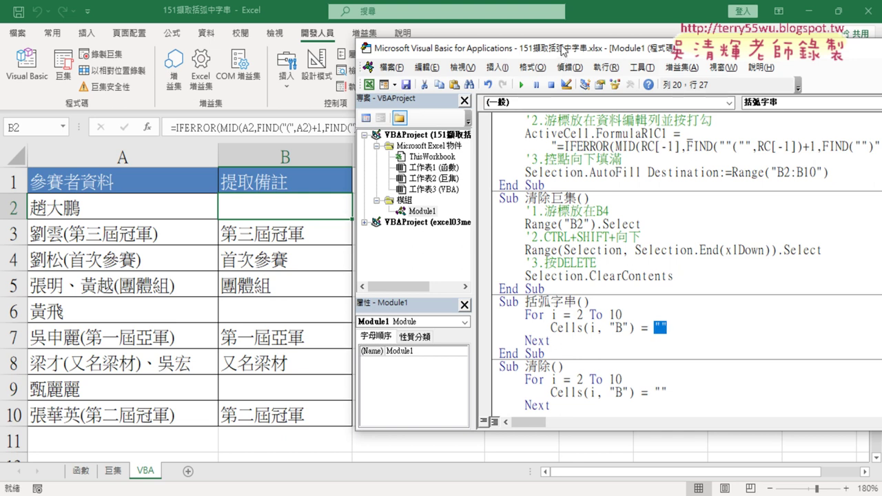
mouse_move(564, 48)
mouse_down()
mouse_move(535, 156)
mouse_move(557, 157)
mouse_up()
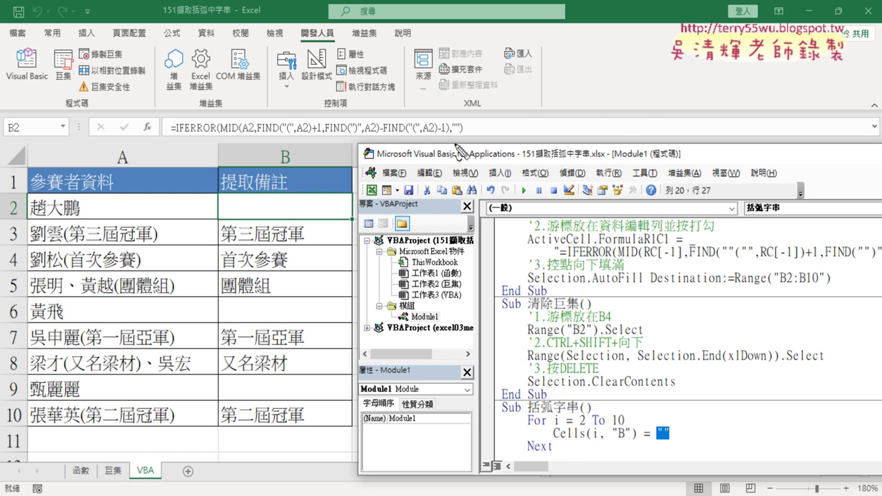
Step: Annotate the screen linking the column B results to B2's FIND formula, then clear the annotations
mouse_move(455, 144)
mouse_down()
mouse_move(217, 147)
mouse_move(487, 154)
mouse_move(666, 417)
mouse_move(684, 399)
mouse_up()
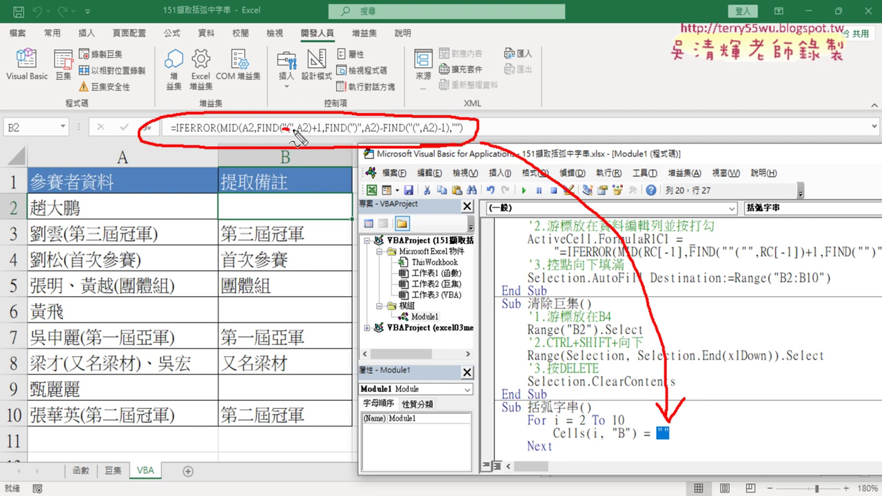
drag(283, 124, 287, 127)
drag(666, 434, 677, 435)
drag(679, 433, 682, 445)
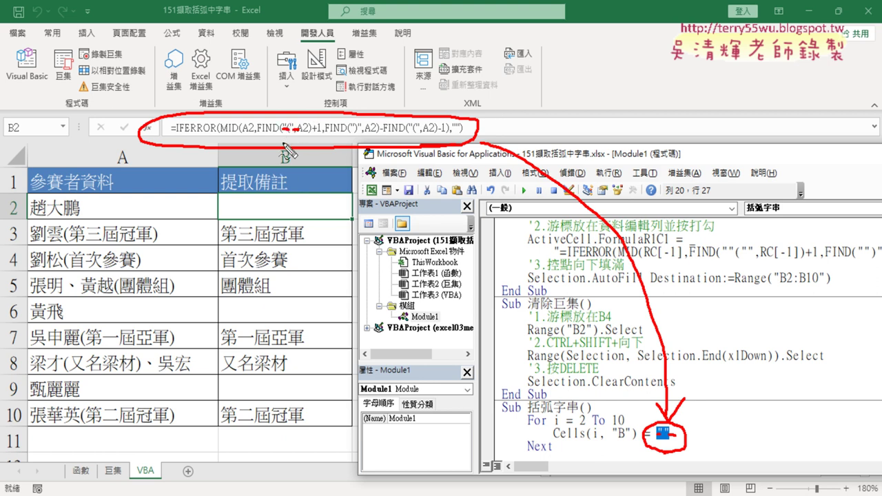
mouse_move(276, 238)
mouse_down()
mouse_move(280, 136)
mouse_move(288, 146)
mouse_up()
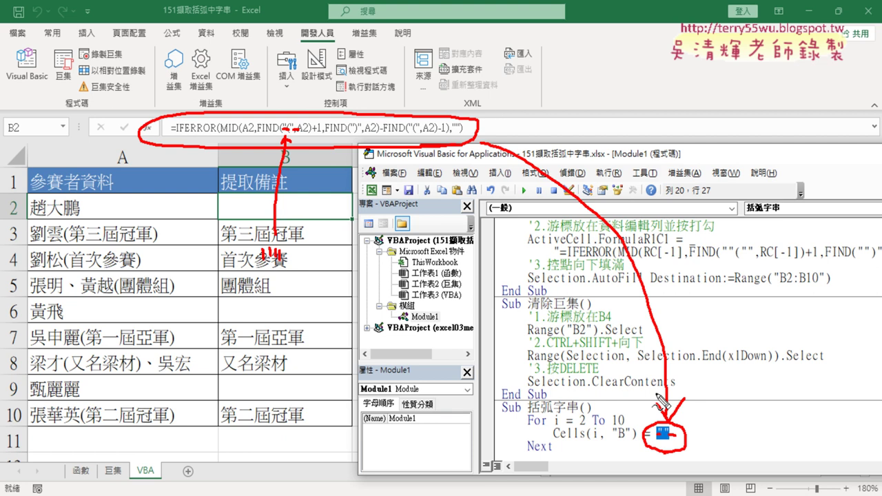
key(Escape)
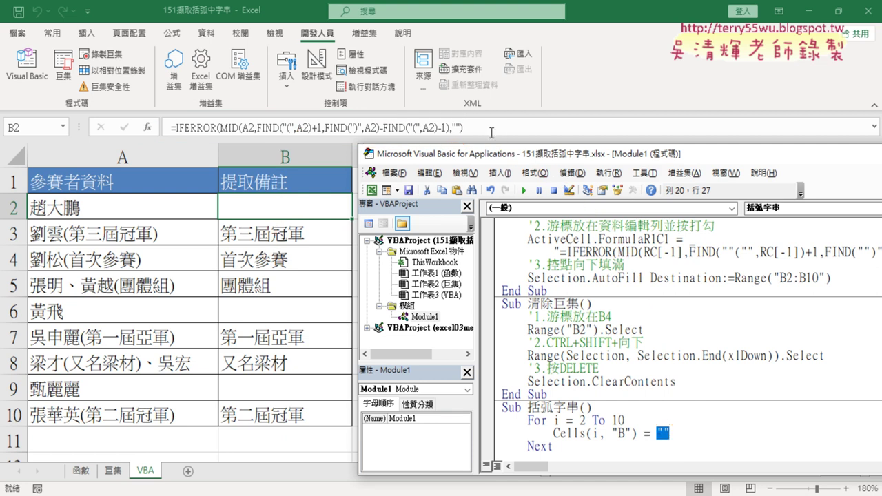
Step: Copy B2's IFERROR/MID/FIND formula text and place the caret after the quote in the Cells(i, "B") line
click(488, 128)
drag(488, 127, 141, 112)
right_click(231, 128)
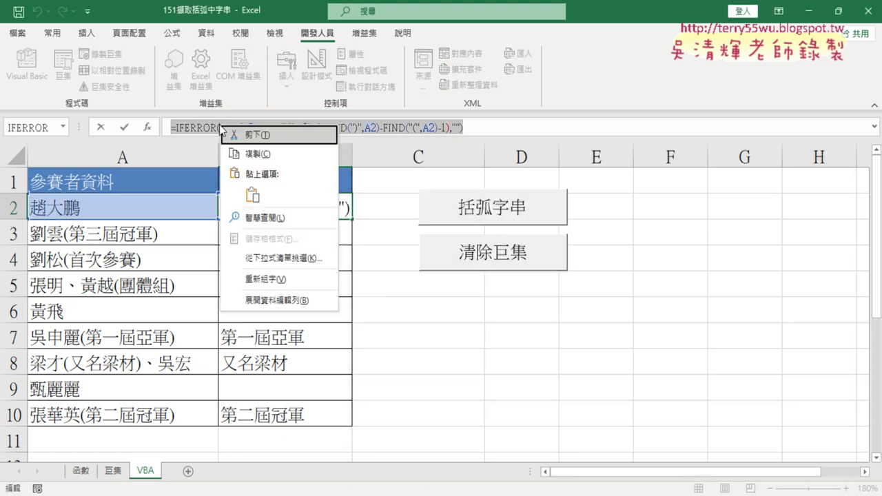
click(250, 149)
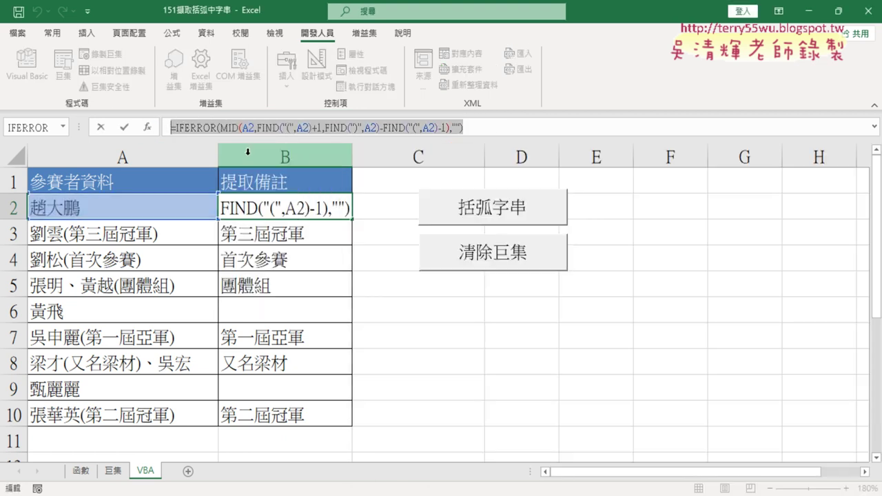
click(101, 129)
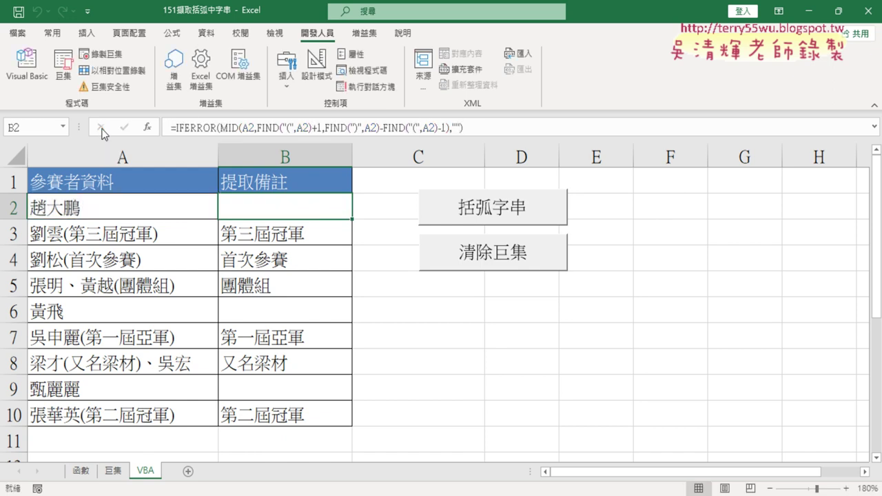
click(197, 127)
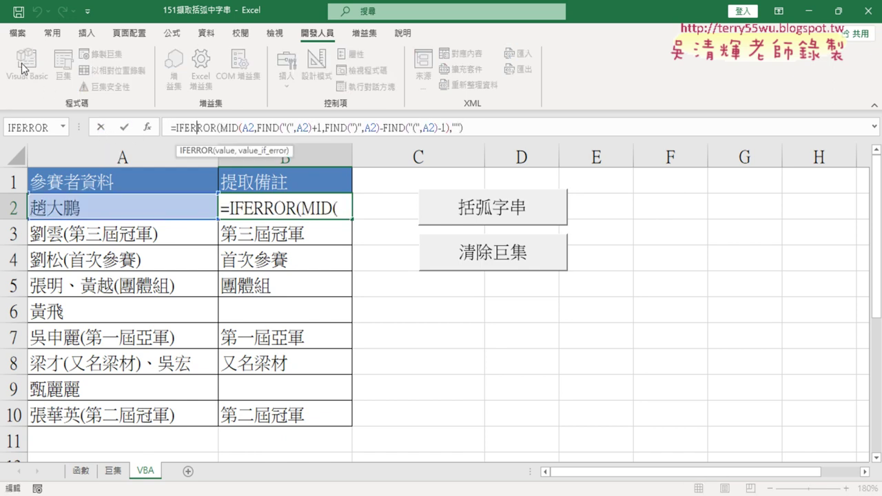
click(101, 128)
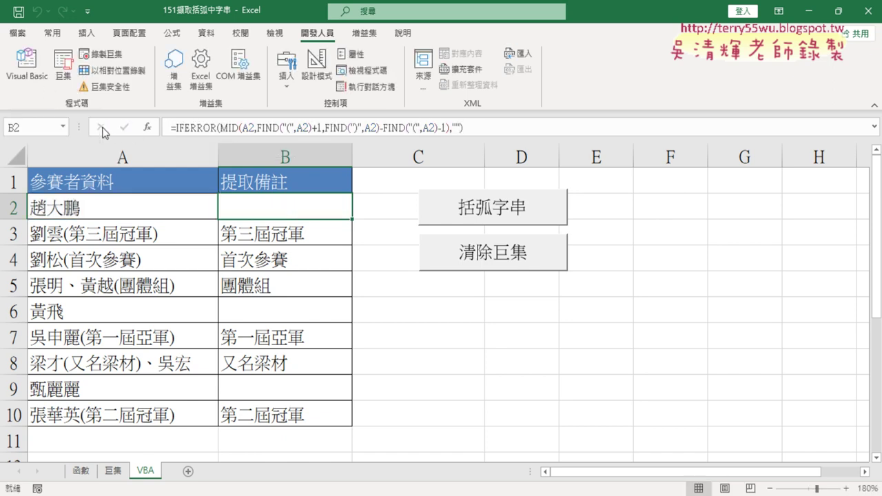
click(45, 76)
click(666, 434)
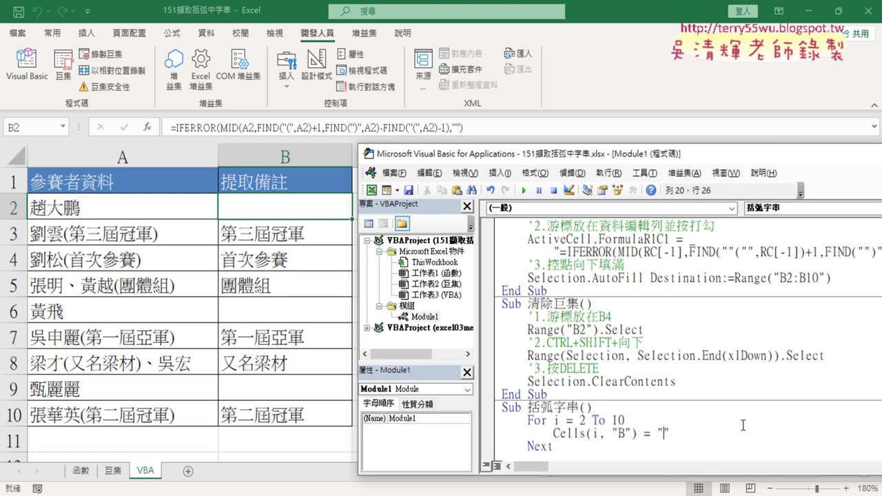
Step: Paste B2's formula into the Cells line, dismiss the compile error, and try doubling its quotes
key(ctrl+v)
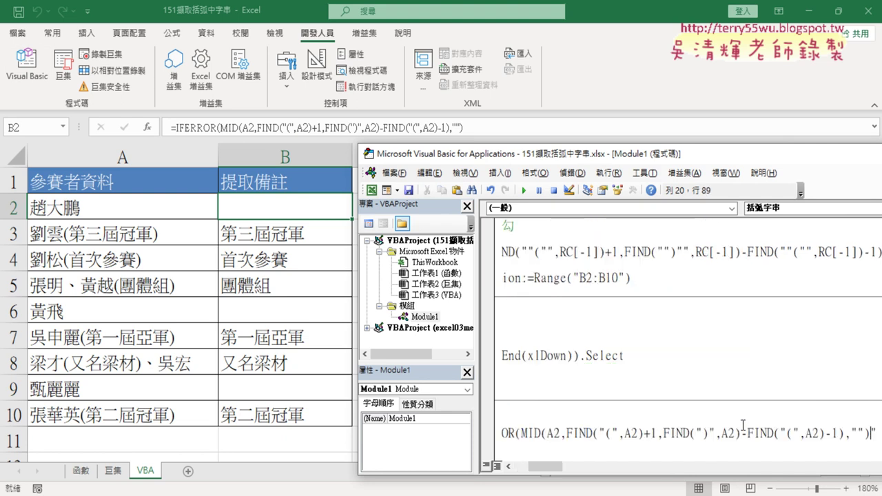
click(735, 392)
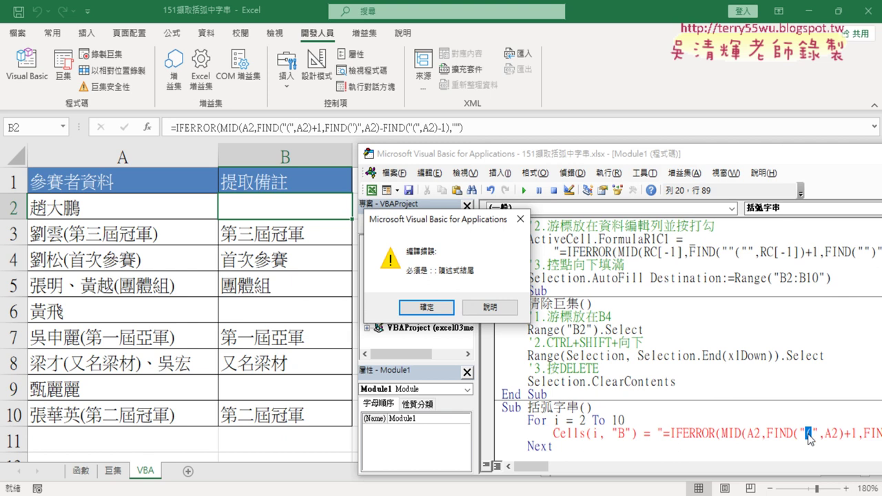
click(448, 309)
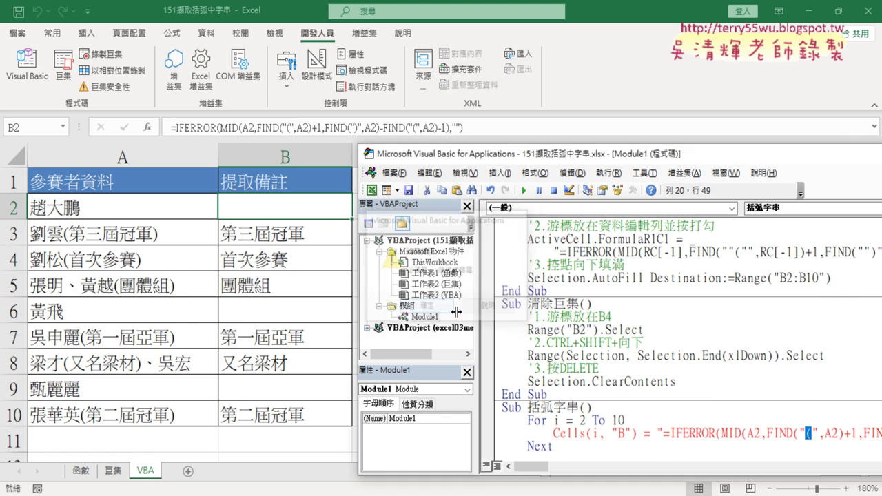
click(800, 433)
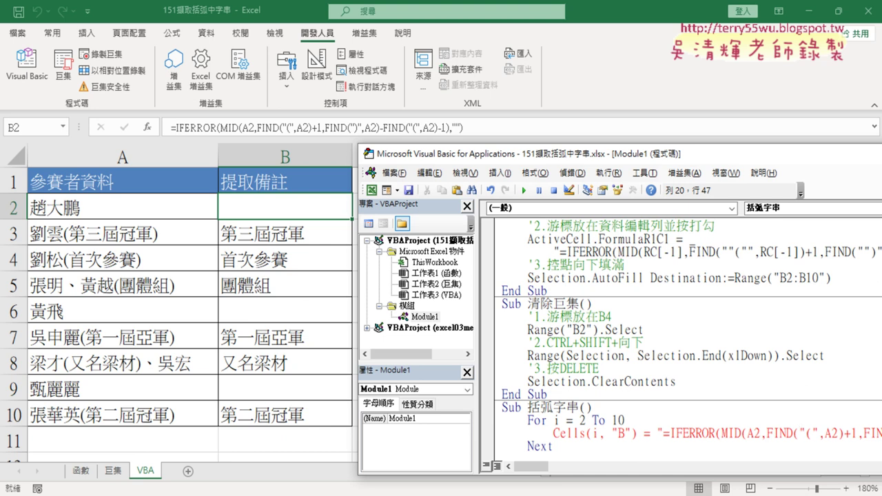
text(")
key(Right)
key(Right)
text(")
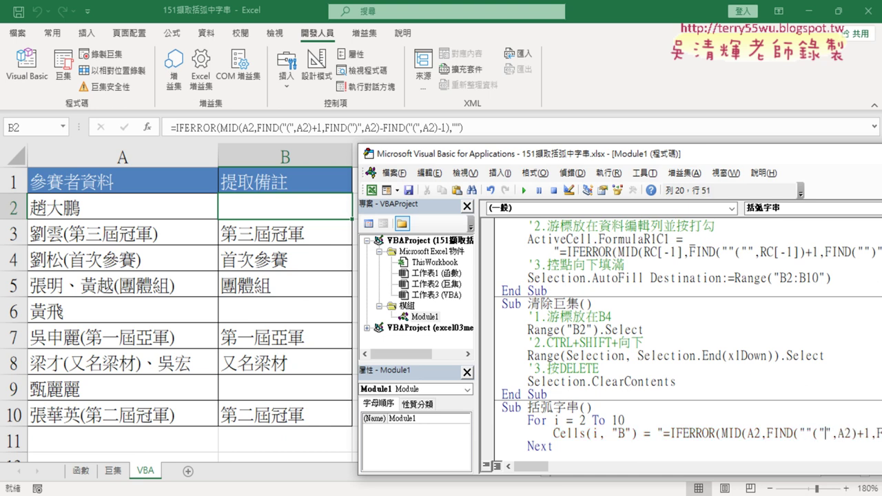
Step: Delete the pasted formula so the line reads Cells(i, "B") = "" again, then open the Start menu
key(shift+End)
key(Delete)
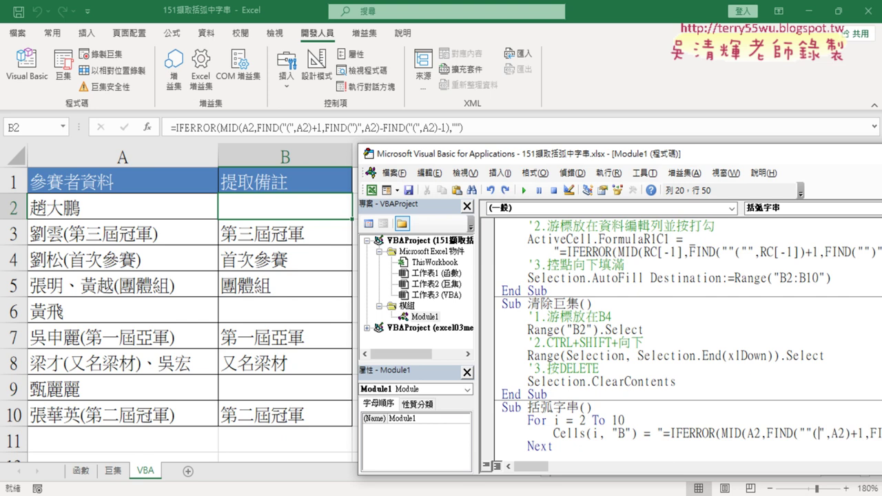
key(BackSpace)
key(BackSpace)
key(BackSpace)
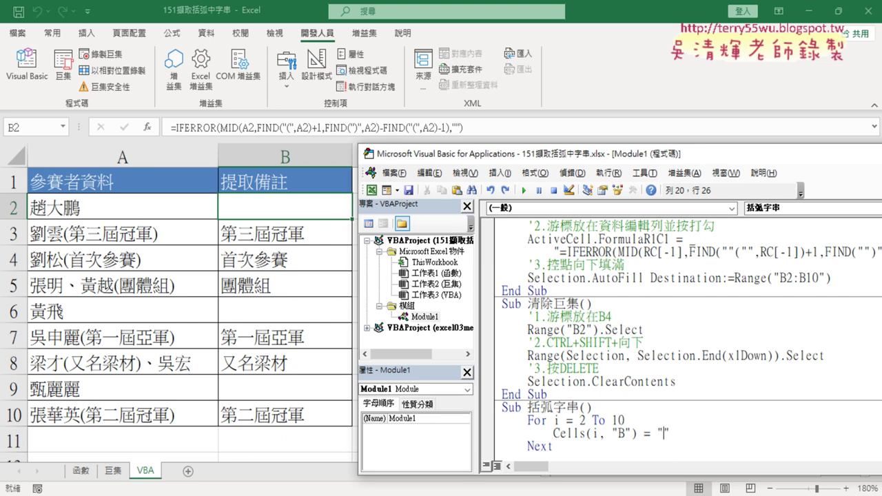
key(super)
scroll(103, 330, down, 5)
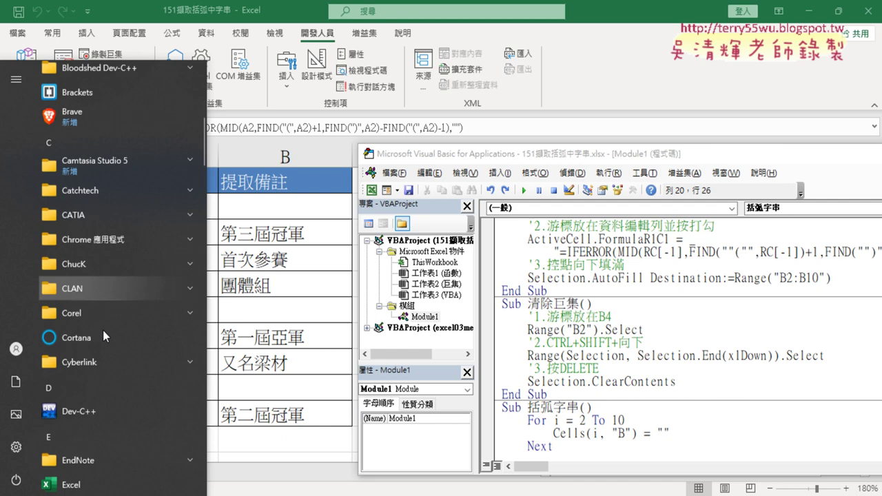
Step: Launch Notepad from the Start menu's Windows accessories and paste the IFERROR formula into it
scroll(102, 330, down, 5)
scroll(103, 330, down, 4)
scroll(103, 330, down, 6)
scroll(103, 330, down, 4)
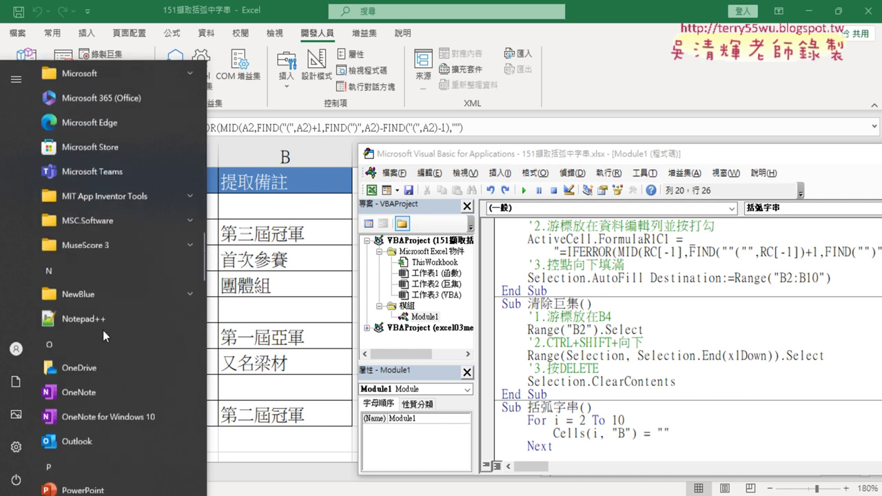
scroll(102, 330, down, 2)
scroll(105, 329, down, 4)
scroll(108, 327, down, 3)
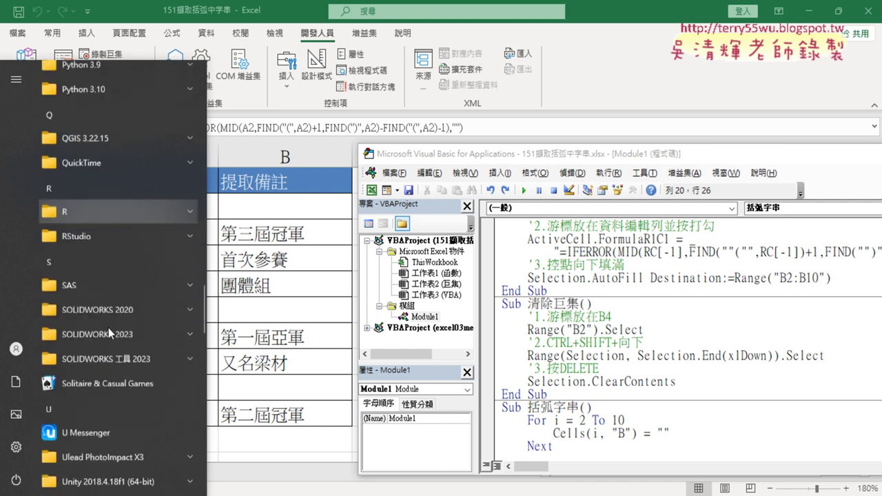
scroll(108, 327, down, 2)
scroll(108, 332, down, 5)
scroll(108, 337, down, 1)
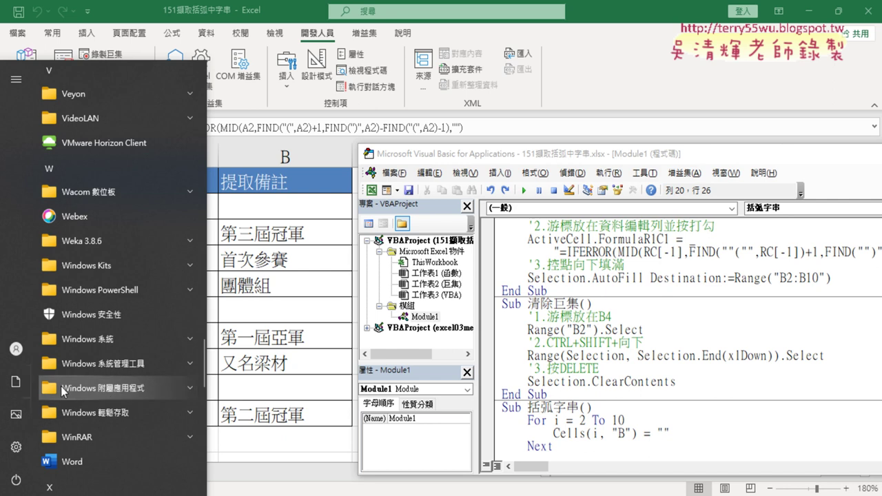
click(139, 392)
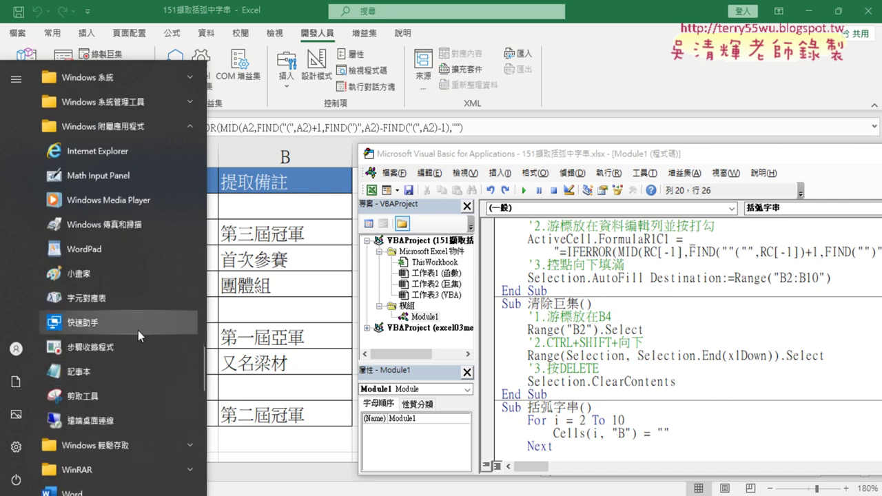
click(106, 373)
right_click(260, 205)
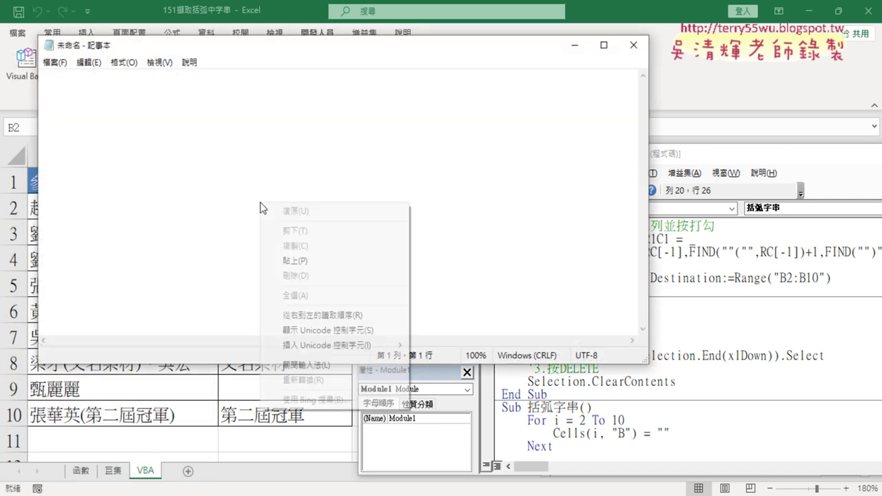
click(326, 258)
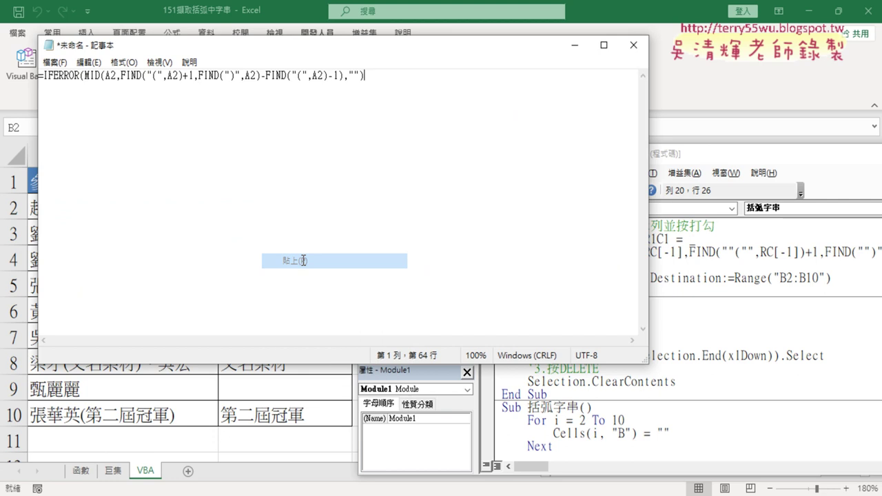
Step: Open Replace with a double quote (") entered as the text to find
click(88, 62)
click(122, 224)
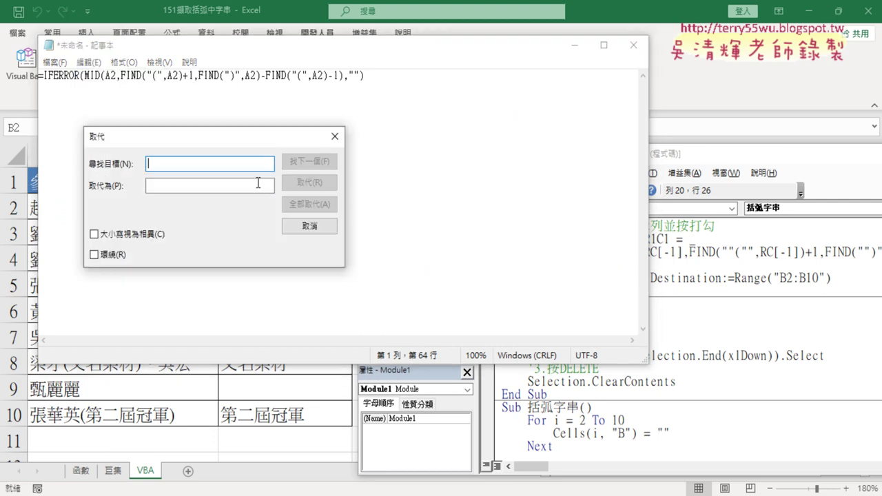
text(")
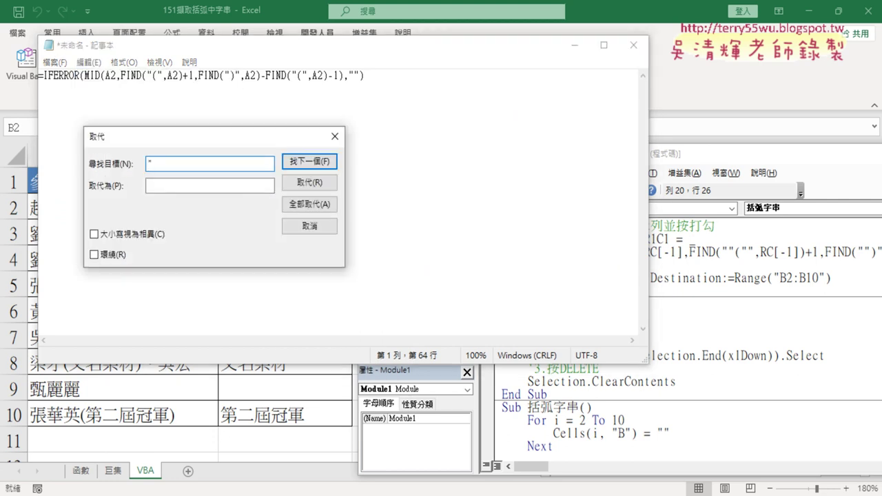
click(148, 185)
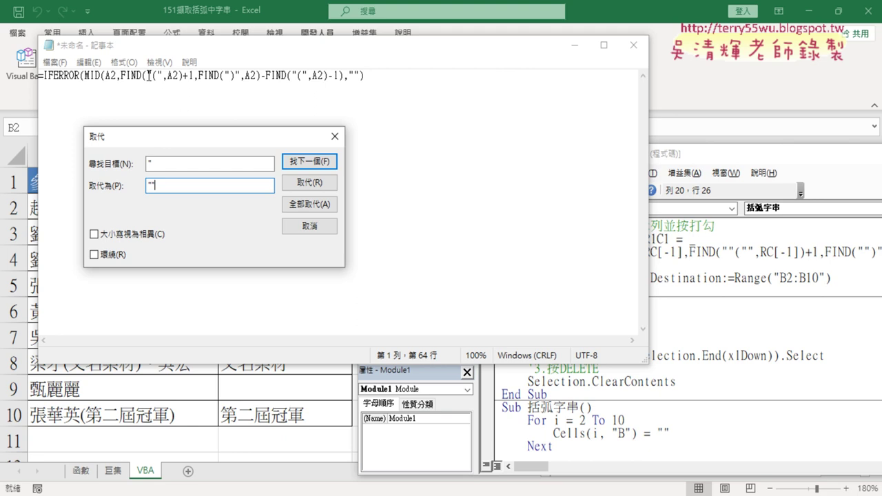
Step: Double every quote in the Notepad IFERROR formula, copy the whole line, and return to the VBA editor
click(313, 206)
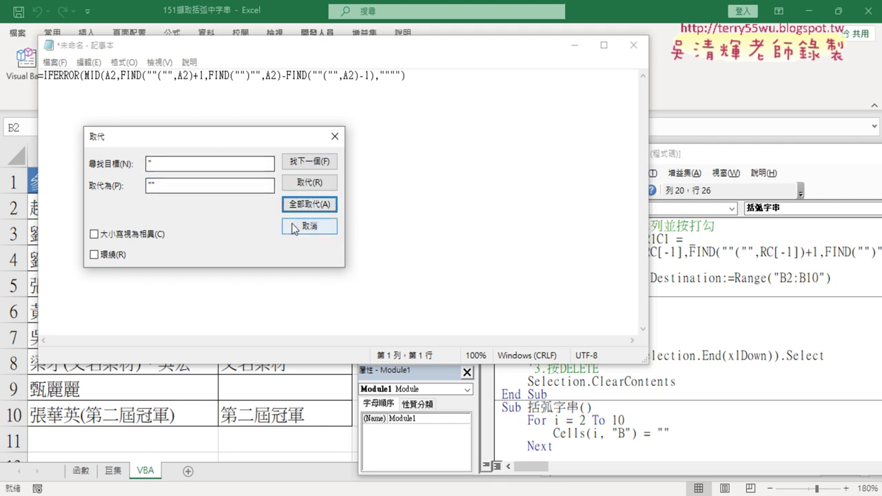
click(294, 228)
drag(406, 76, 39, 76)
right_click(213, 79)
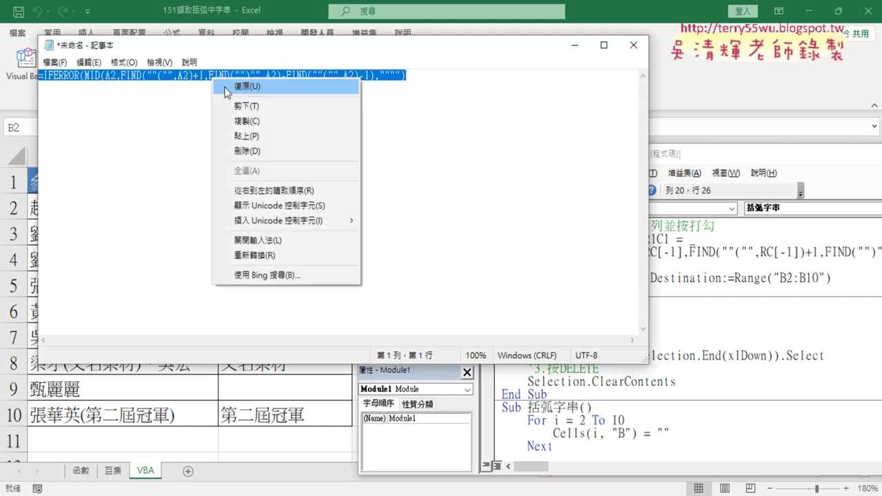
click(234, 120)
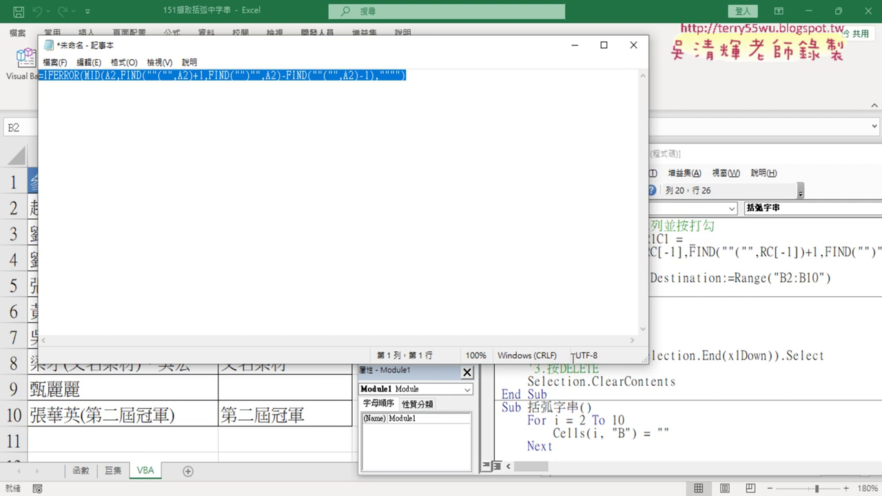
click(662, 433)
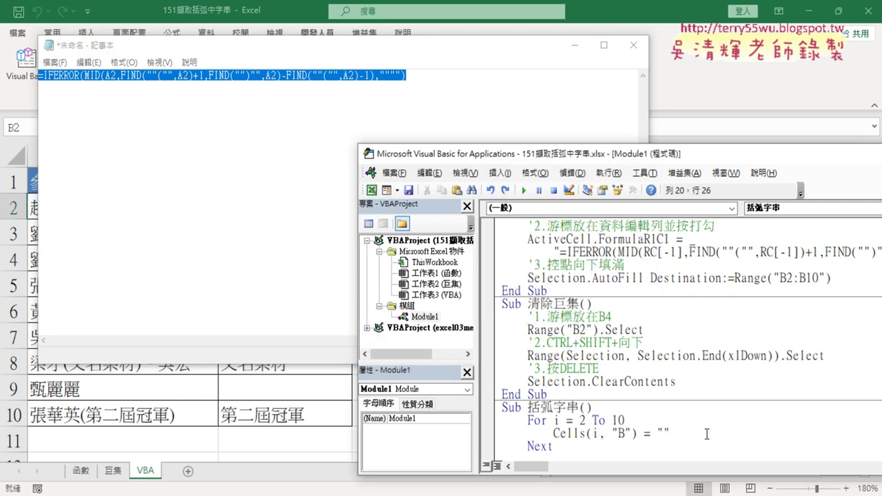
Step: Paste the quote-escaped IFERROR formula between the empty quotes of Cells(i, "B") = ""
key(ctrl+v)
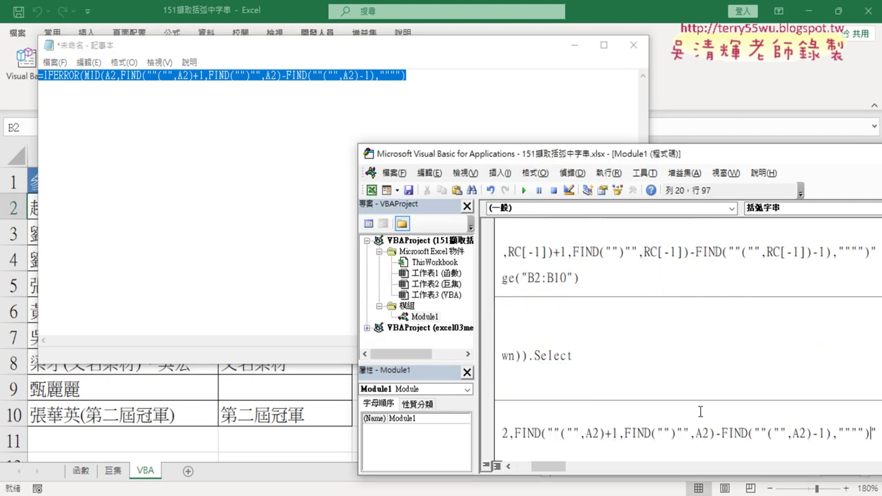
drag(548, 467, 527, 467)
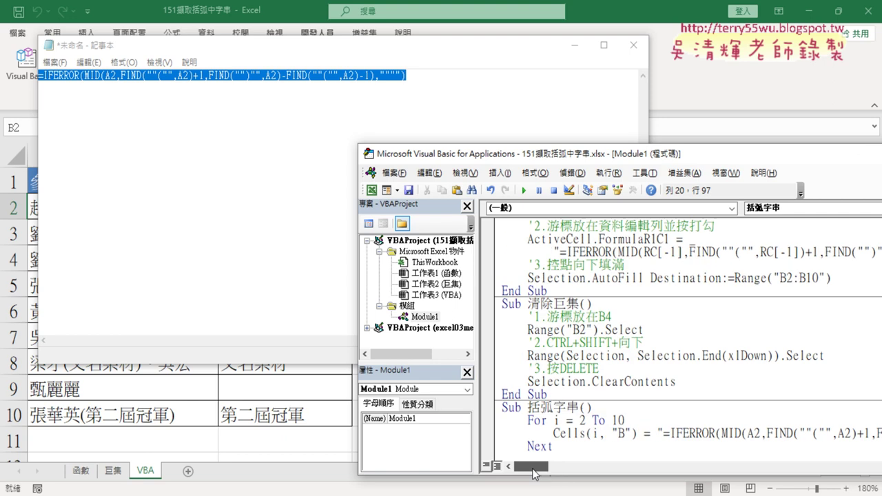
click(598, 403)
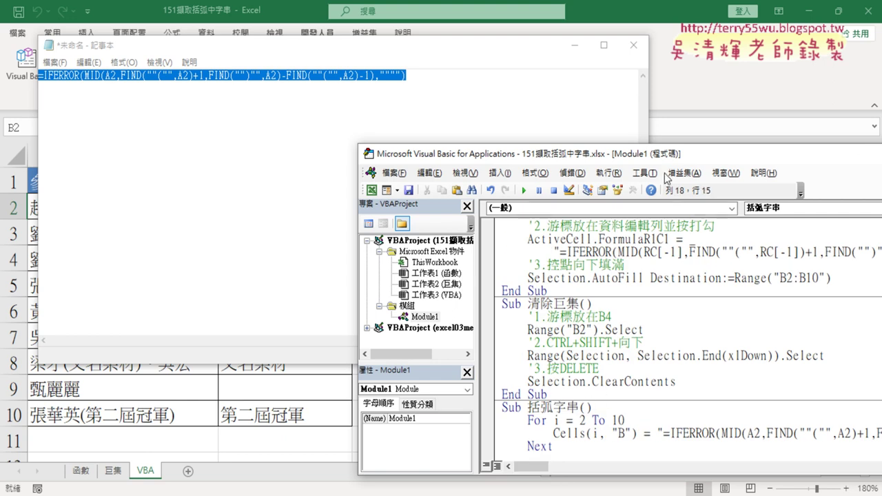
click(577, 51)
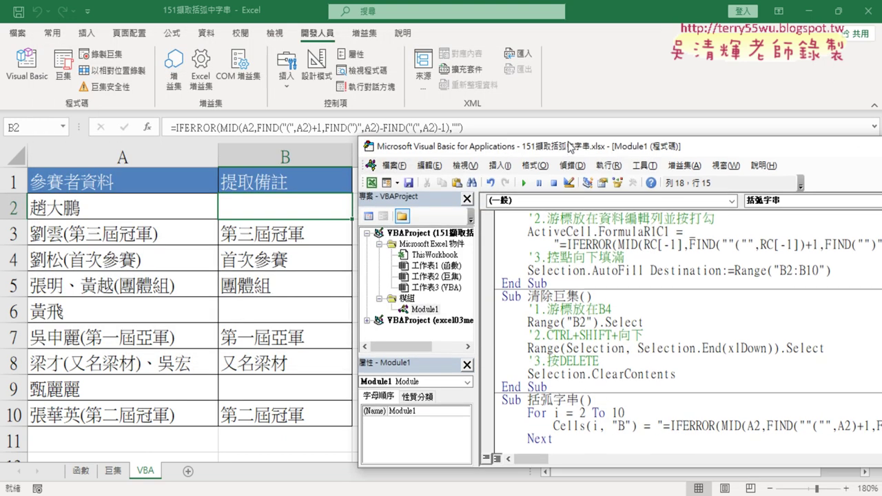
Step: Run the 括弧字串 macro from its code window
drag(571, 154, 557, 36)
click(586, 315)
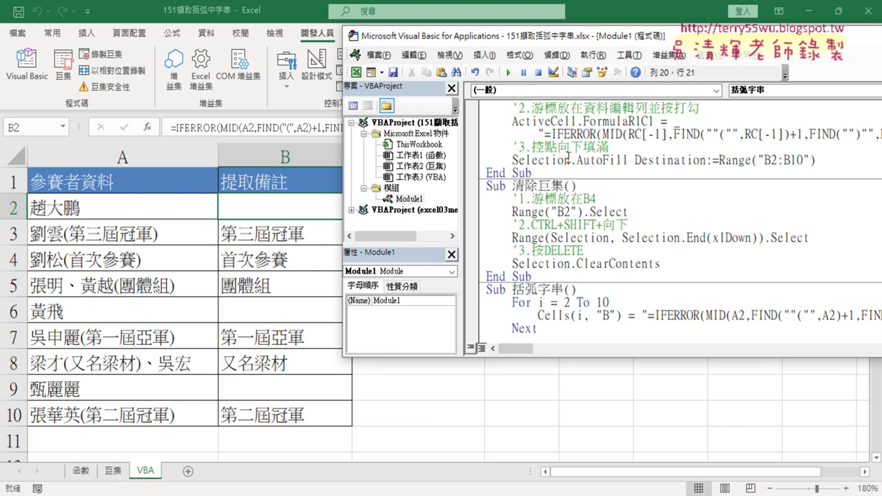
click(508, 73)
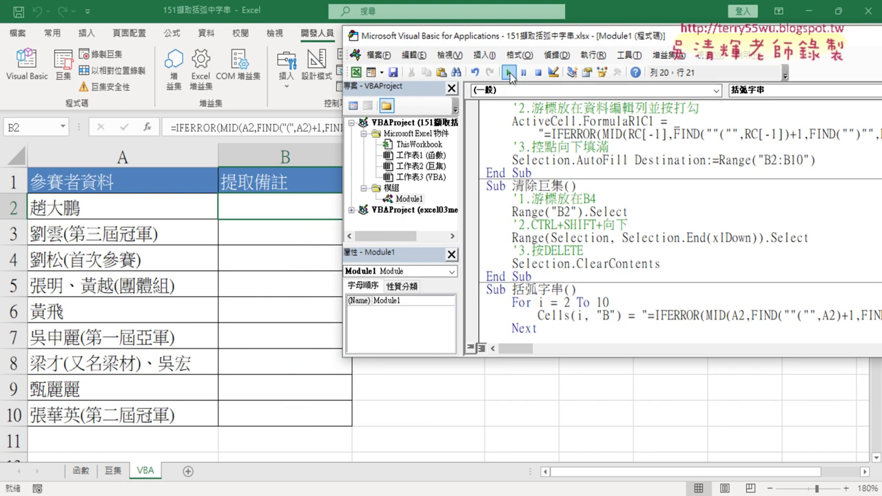
Step: Inspect the formulas in B2, B3 and B4, which all show blank results
click(268, 206)
click(275, 229)
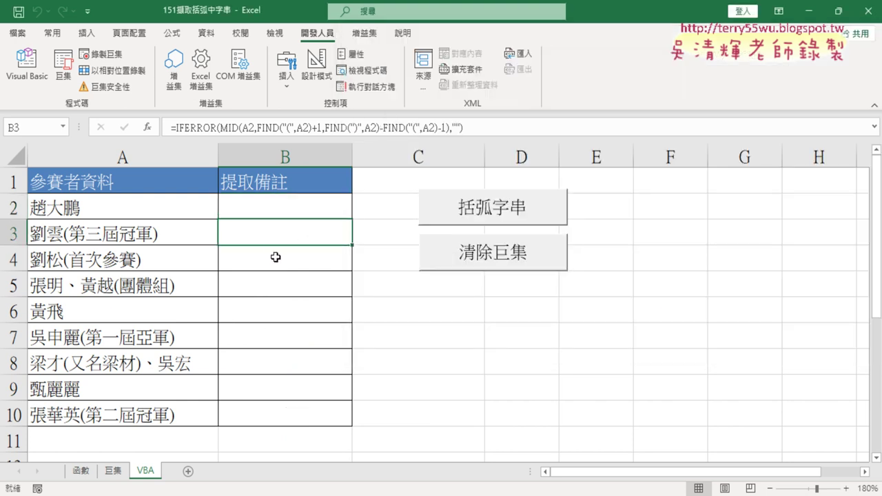
click(278, 254)
click(290, 230)
click(292, 205)
click(288, 235)
click(288, 254)
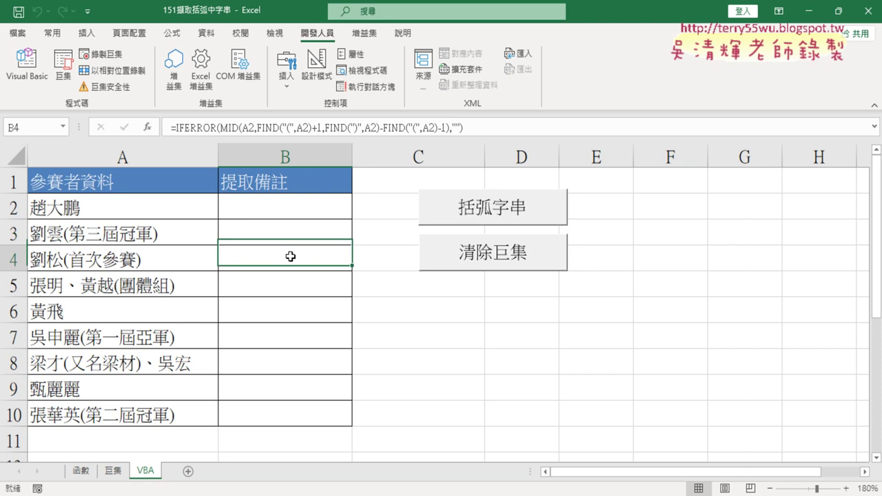
click(310, 209)
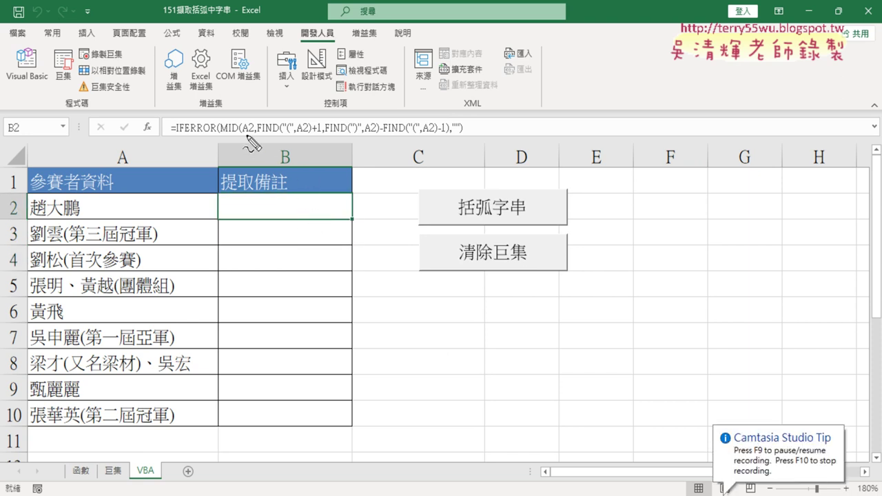
Step: Mark the A2 references repeated in every B-cell formula, then go back to the VBA editor
drag(250, 135, 311, 135)
drag(372, 136, 435, 135)
key(Escape)
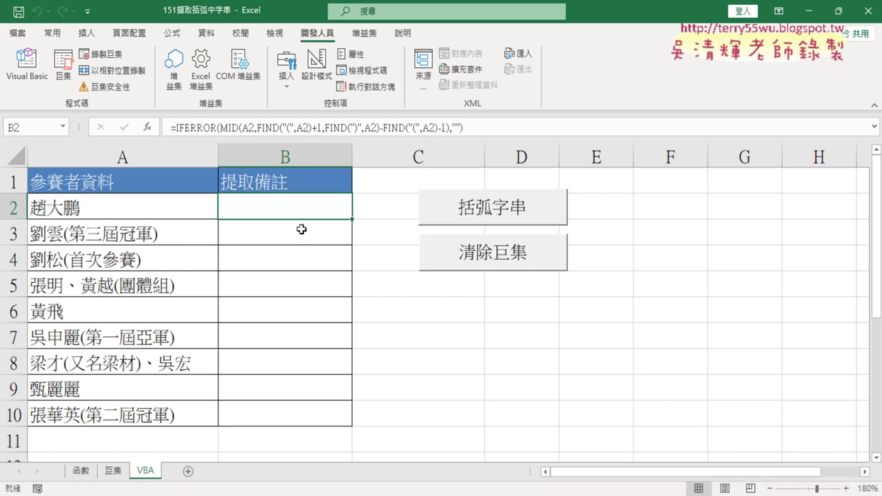
click(286, 241)
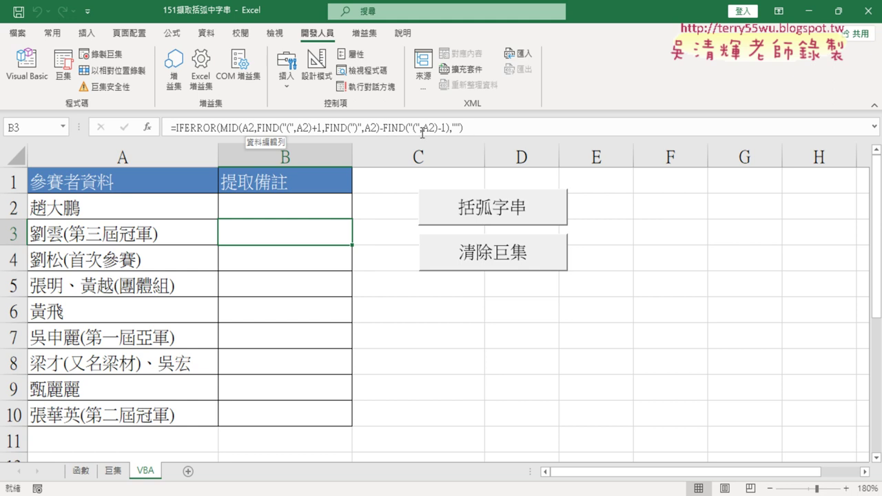
click(27, 66)
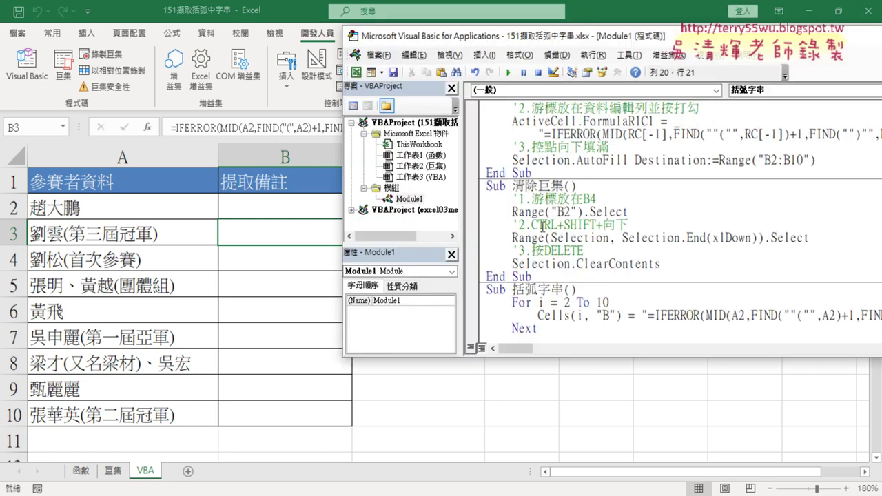
Step: Widen the code window and annotate how loop variable i should replace A2's row
drag(596, 41, 322, 63)
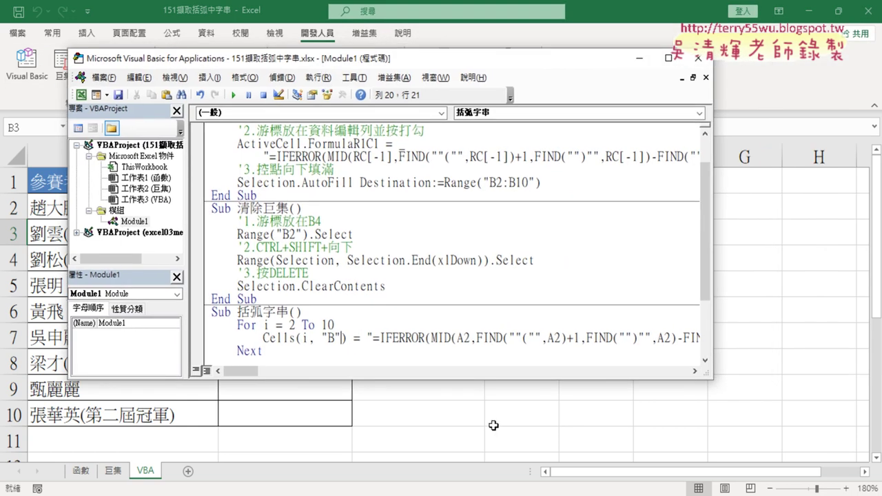
drag(509, 337, 540, 337)
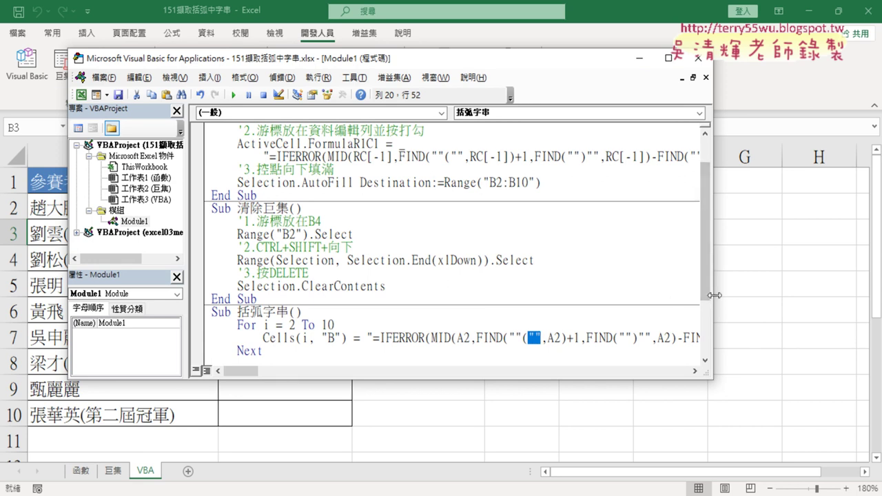
drag(711, 297, 860, 298)
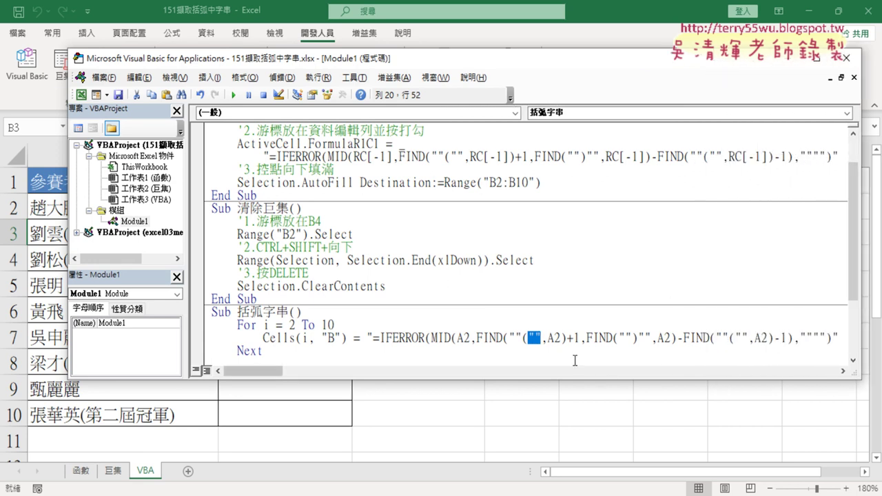
drag(553, 337, 560, 337)
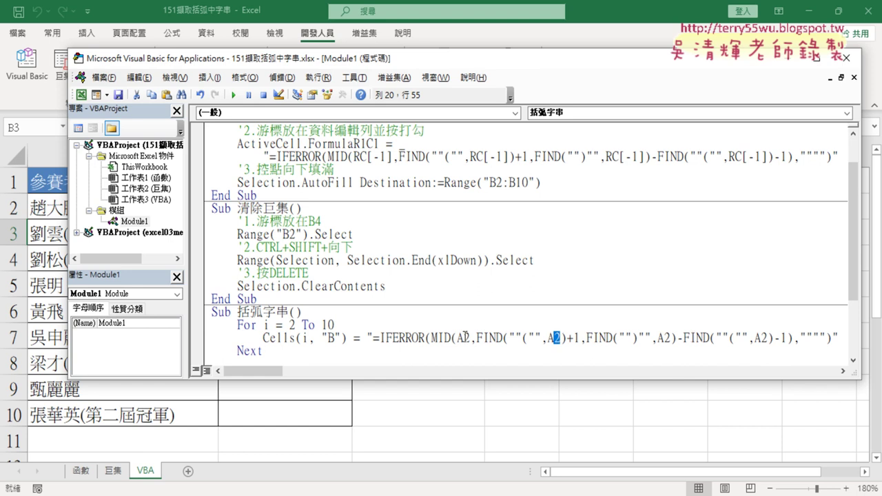
drag(463, 337, 469, 337)
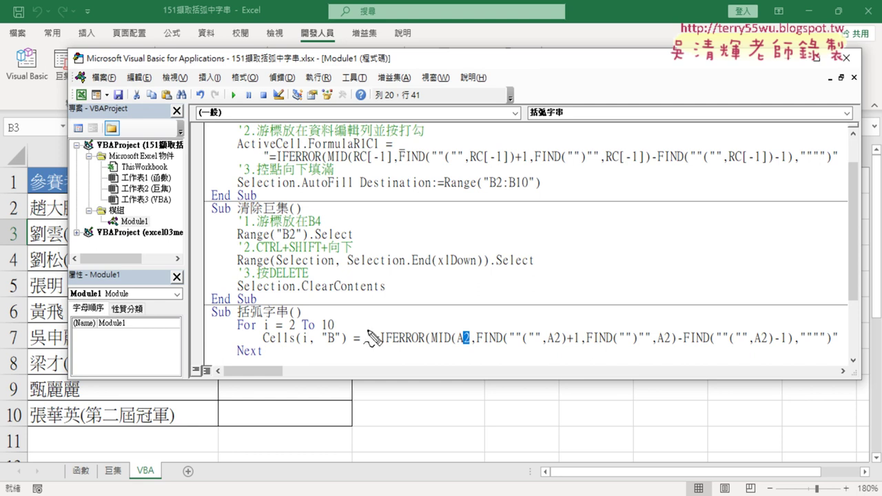
mouse_move(273, 320)
mouse_down()
mouse_move(433, 242)
mouse_move(471, 302)
mouse_up()
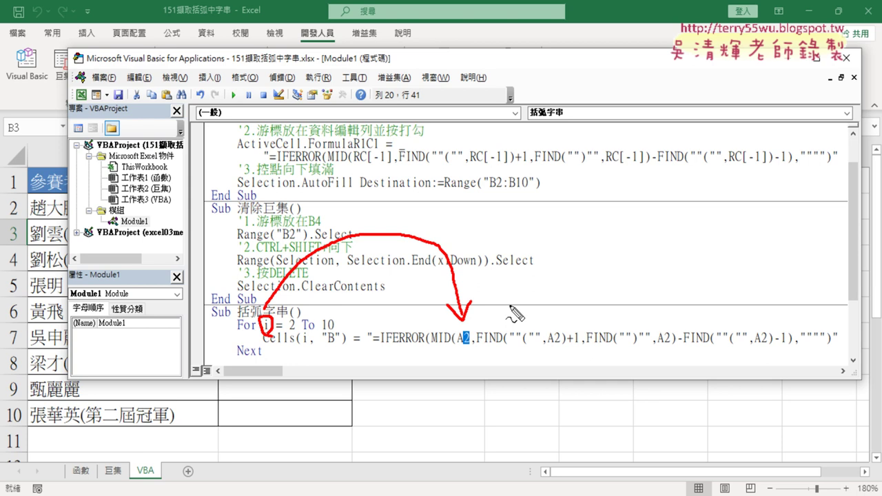
drag(371, 328, 375, 339)
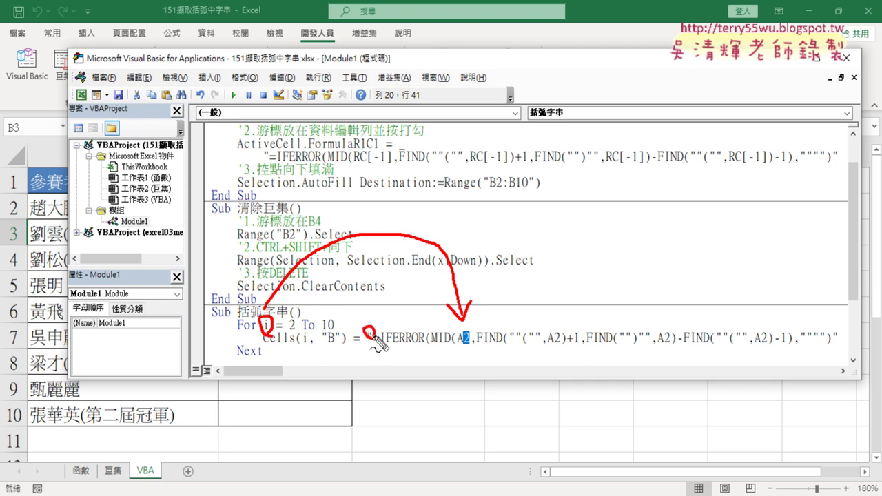
drag(833, 328, 837, 341)
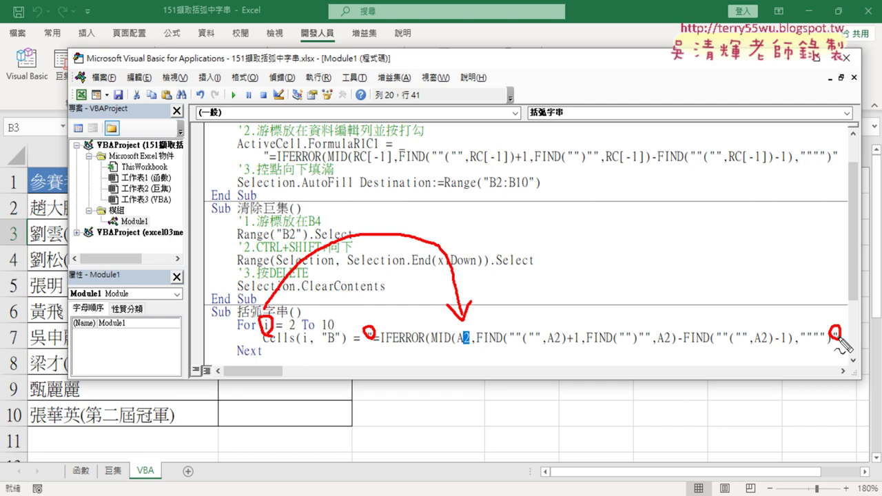
key(Escape)
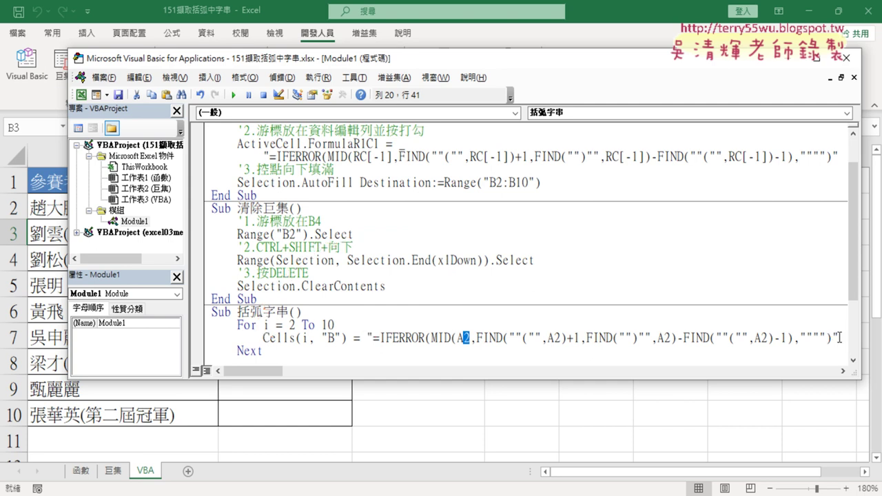
Step: Change MID(A2 to MID(Ai in the Cells formula string
click(466, 337)
drag(466, 338, 468, 337)
text(i)
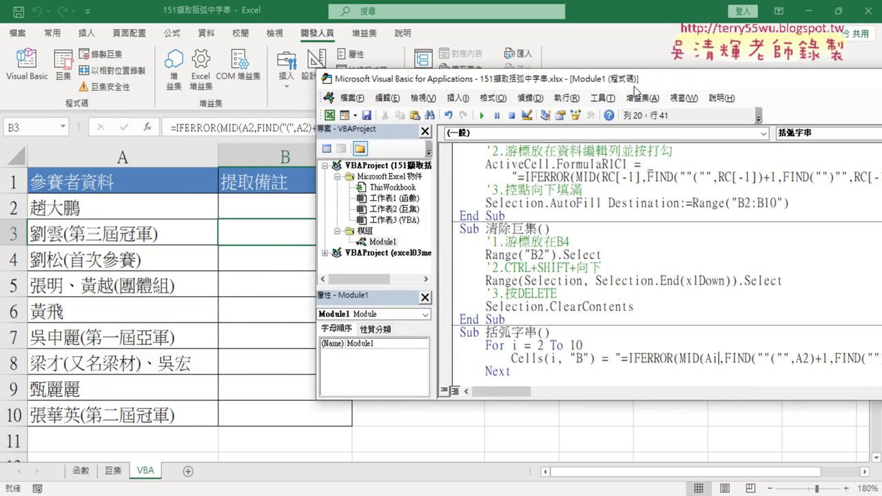
click(518, 359)
click(482, 115)
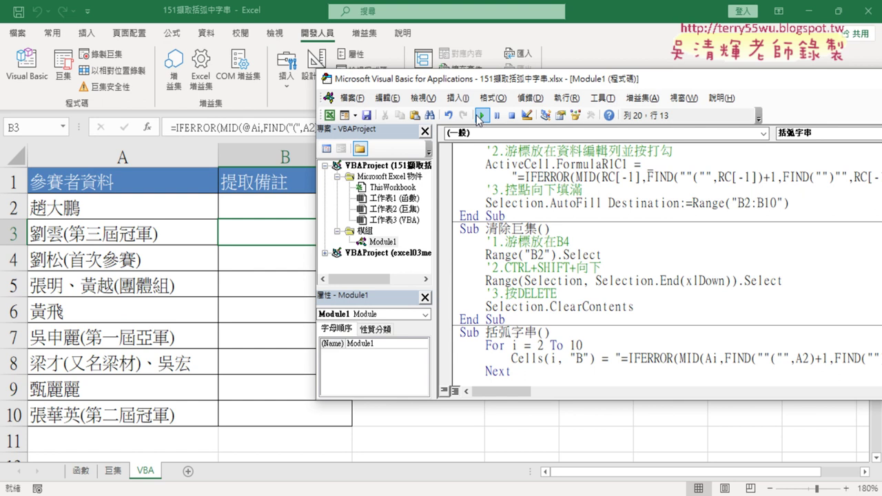
click(263, 210)
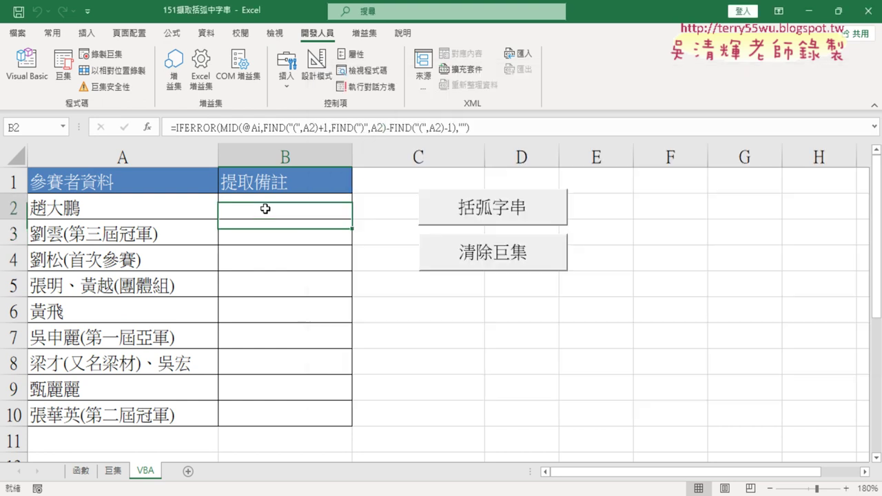
click(260, 128)
click(261, 129)
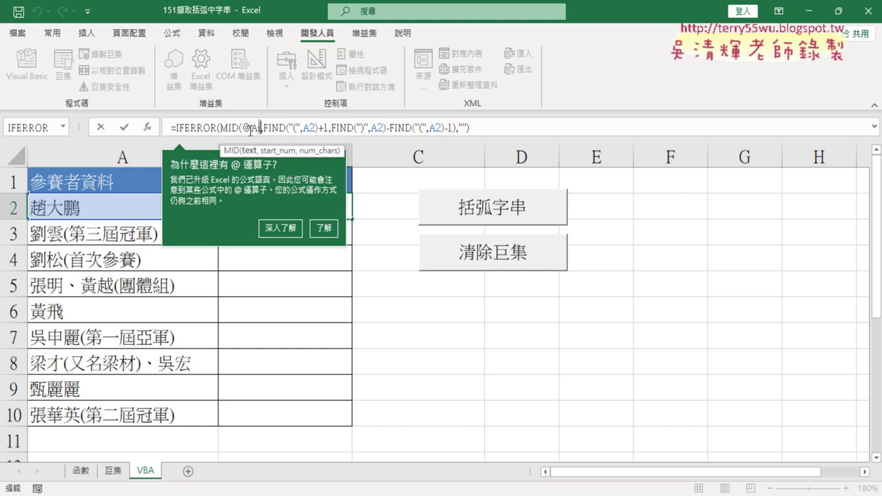
key(Escape)
click(27, 66)
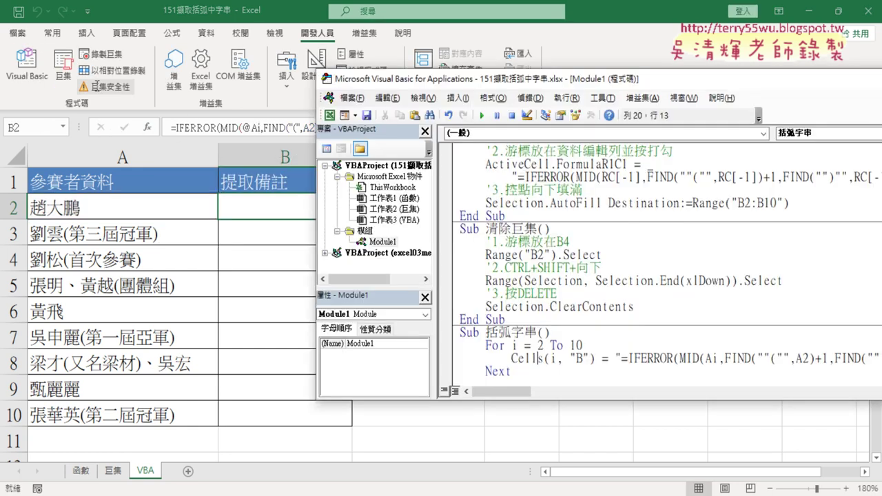
drag(586, 76, 310, 63)
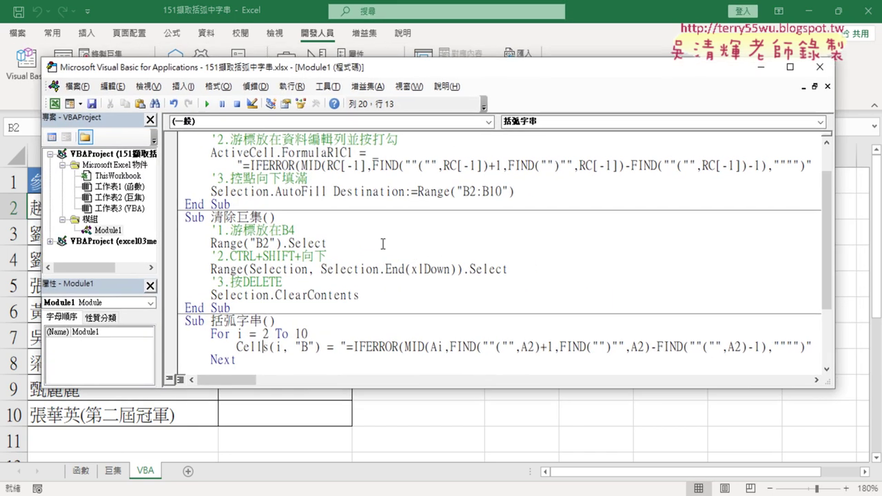
Step: Revert MID(Ai back to A2, then replace the 2 with a pair of quotes
drag(444, 347, 437, 347)
text(2)
drag(446, 346, 440, 347)
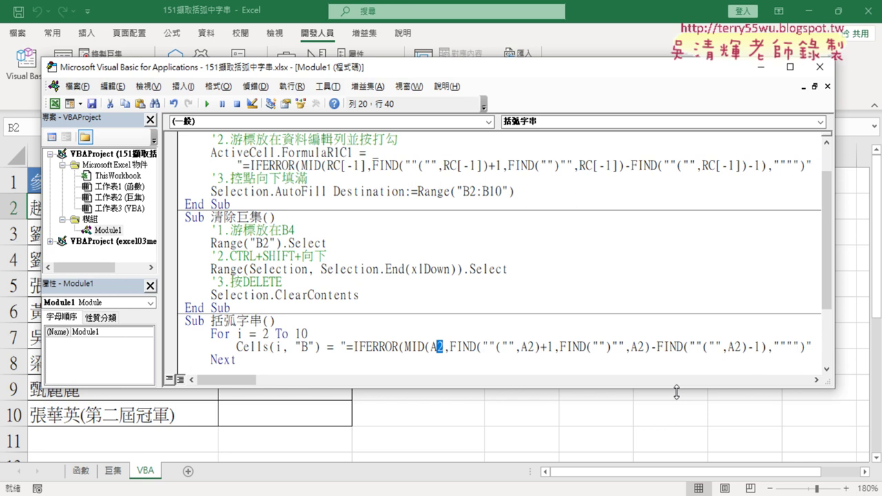
text("")
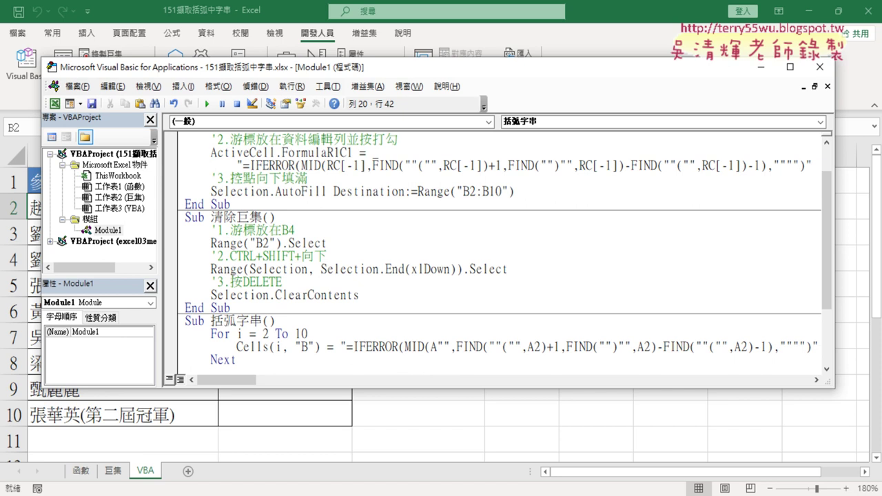
key(Left)
Step: Insert & i & between the quotes with spaces, so MID reads "A" & i & "
text(&&)
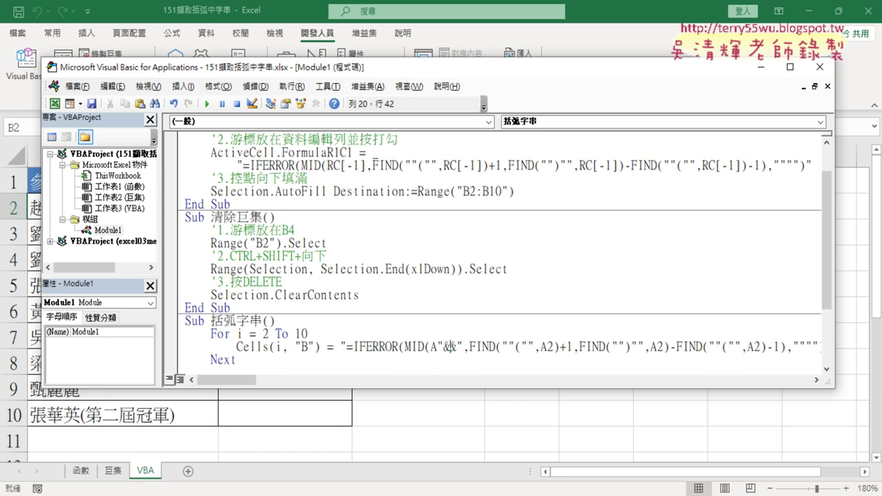
text(i)
key(Left)
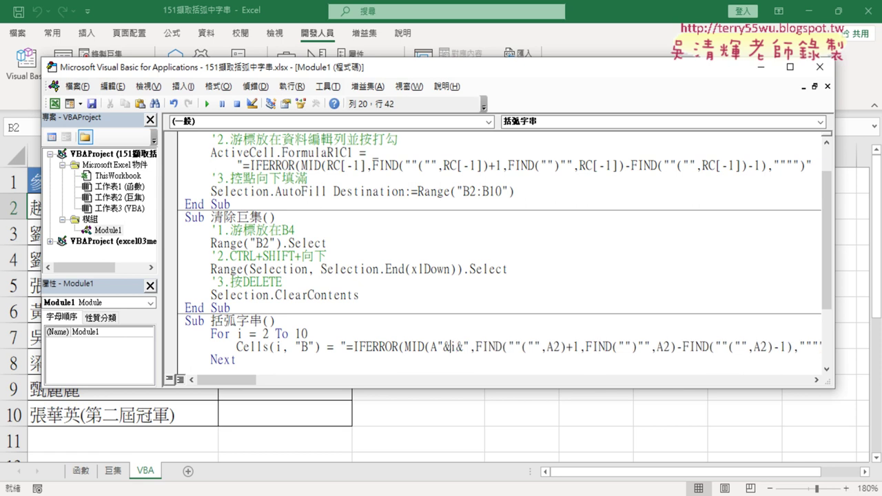
key(Left)
key(space)
key(Right)
key(space)
key(Right)
key(space)
key(Right)
key(space)
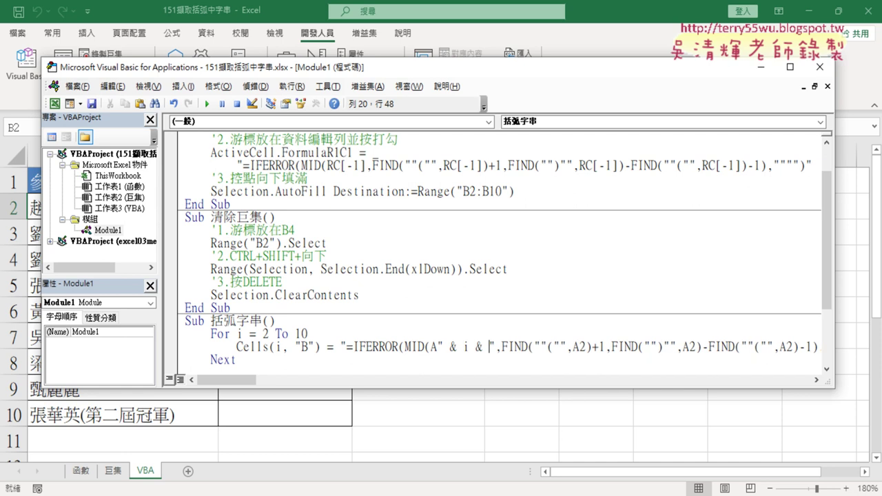
Step: Annotate the ampersands, loop variable i and start value 2 to explain the concatenation
click(451, 347)
drag(450, 347, 456, 346)
drag(463, 347, 469, 348)
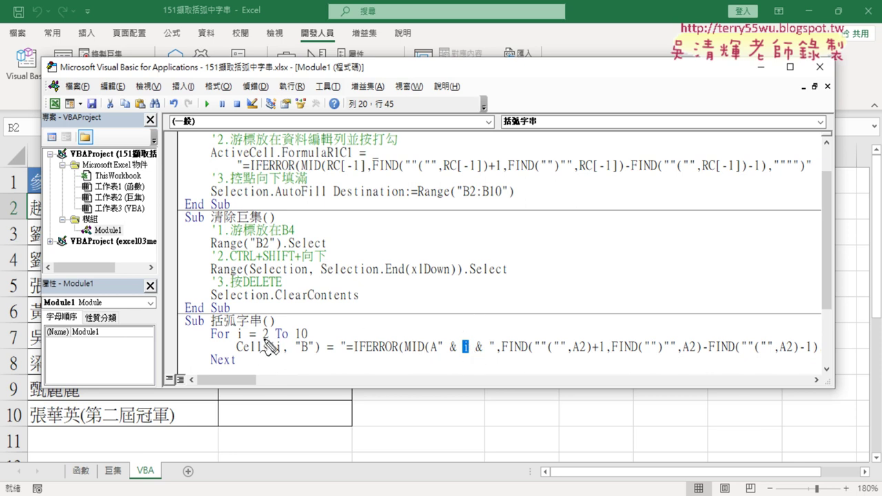
drag(263, 338, 270, 338)
drag(435, 304, 447, 315)
drag(416, 288, 417, 295)
drag(421, 288, 454, 293)
drag(431, 357, 457, 353)
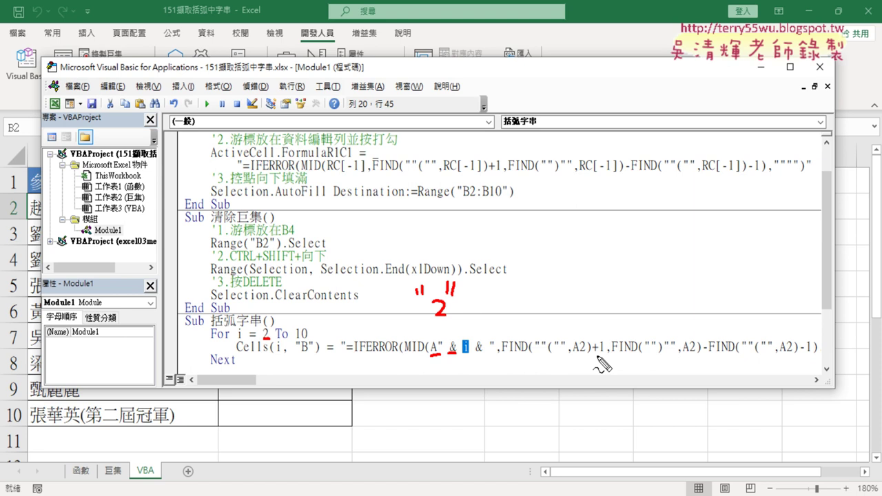
key(Escape)
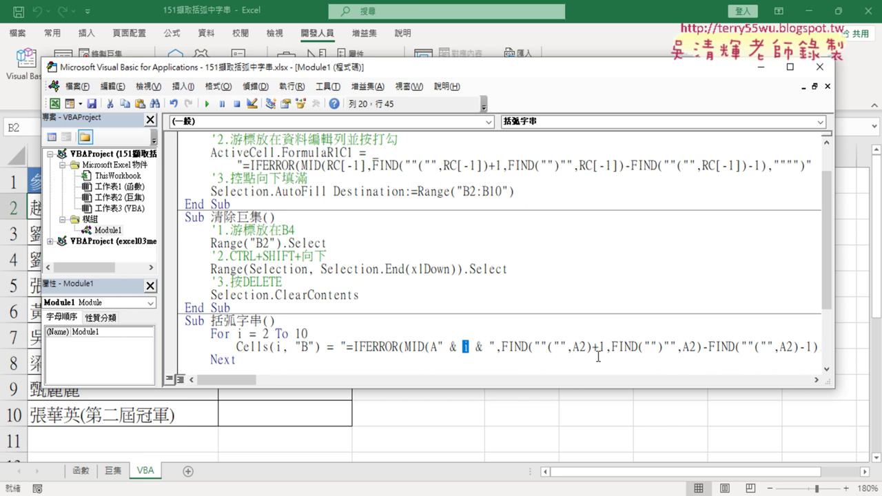
Step: Rewrite the first FIND's A2 as "A" & i & " with spaced ampersands
drag(578, 347, 585, 346)
text("")
key(Left)
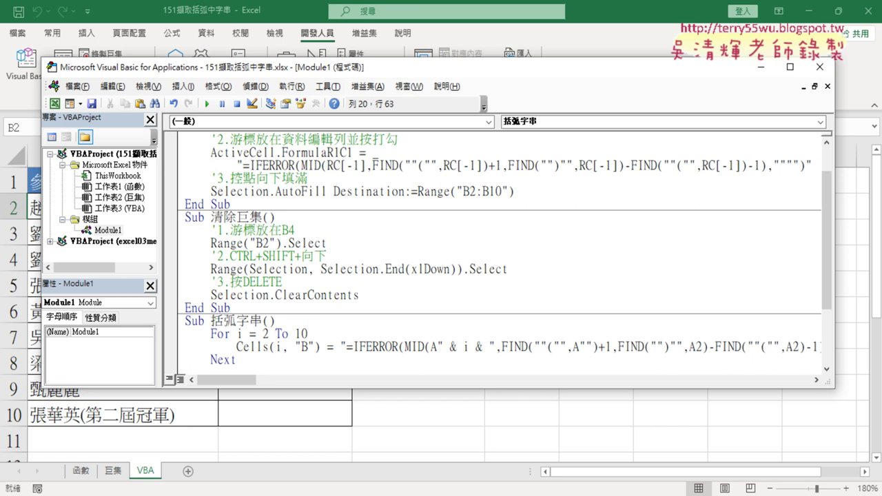
text(&)
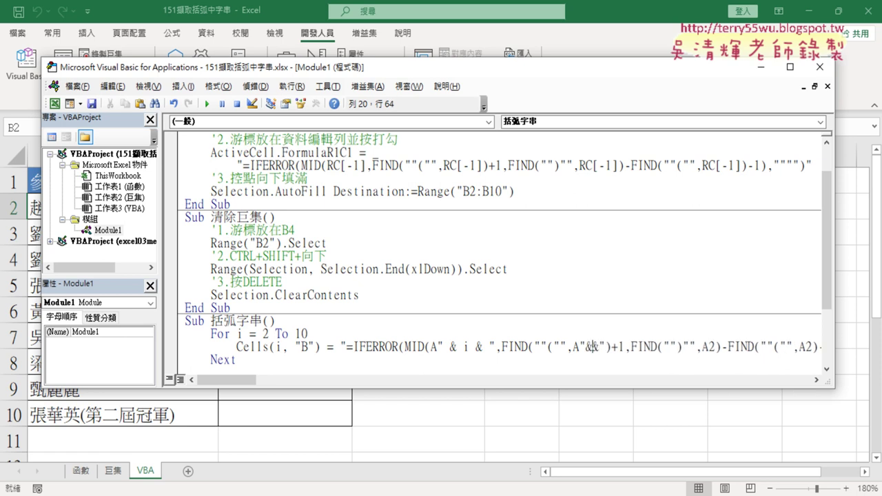
text(i&)
click(586, 347)
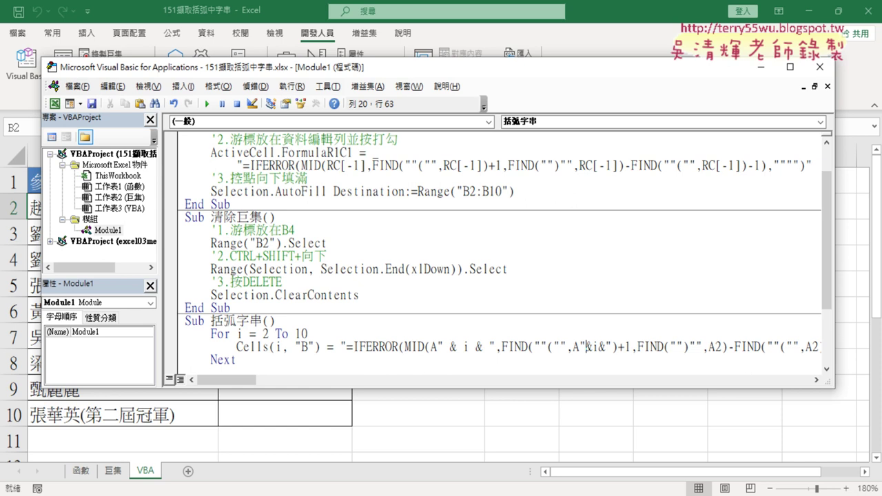
key(Right)
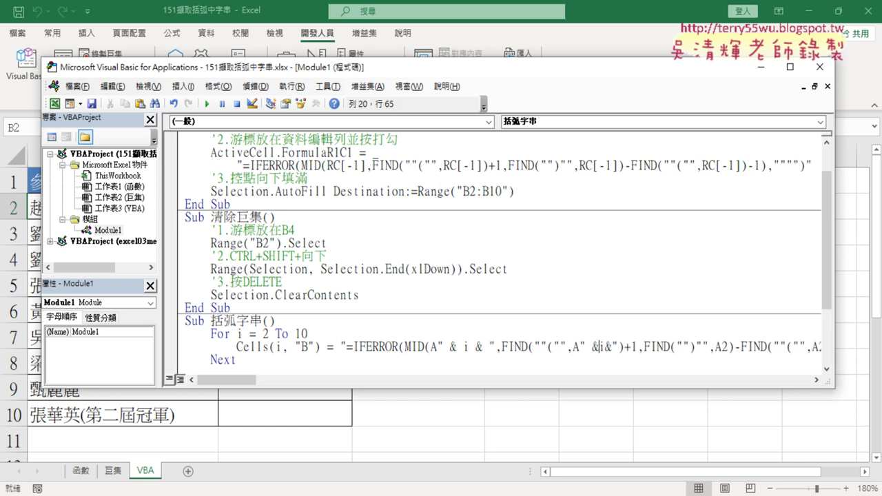
key(Right)
key(Right)
key(space)
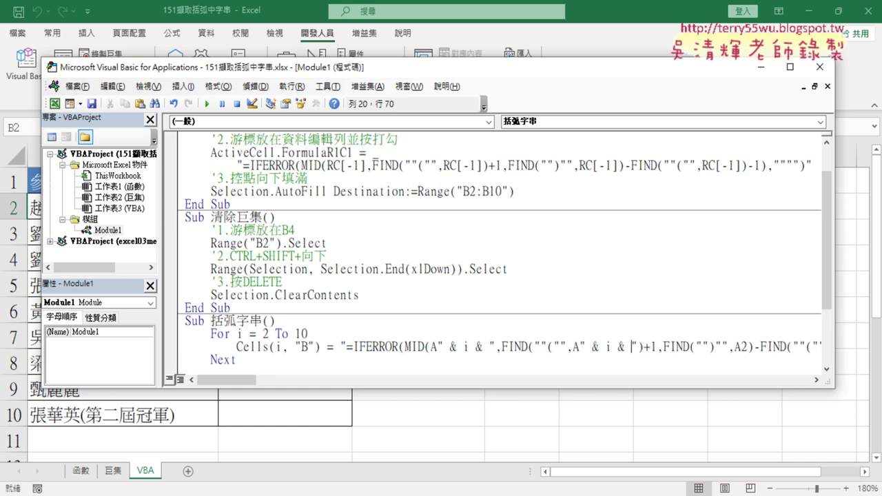
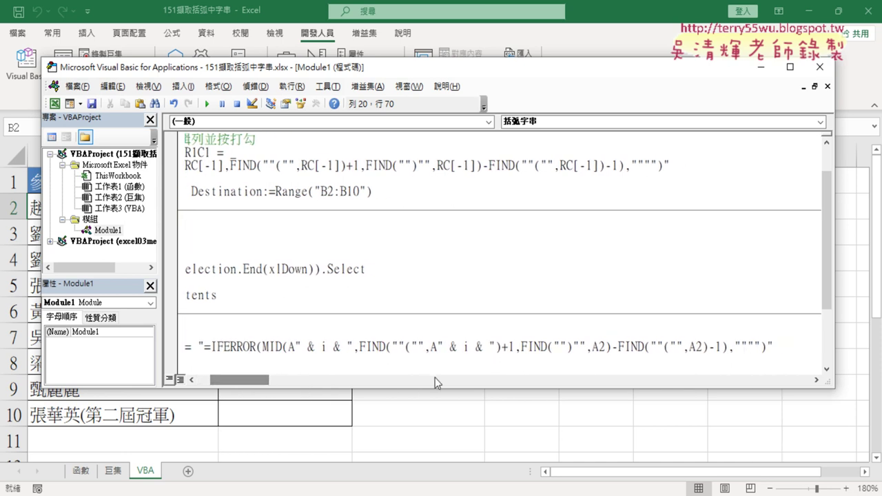
Step: Replace the 2 in the second A2 reference with " & i & " in the Cells(i, "B") formula
drag(597, 346, 604, 347)
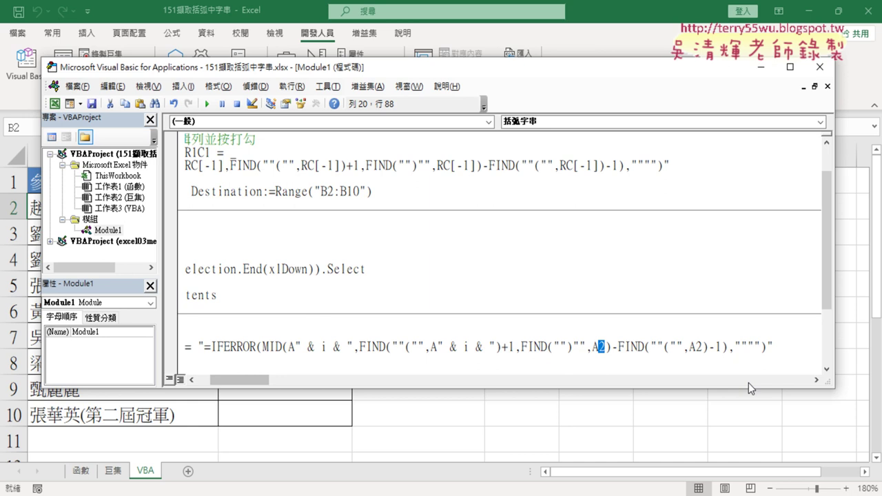
text("")
click(607, 346)
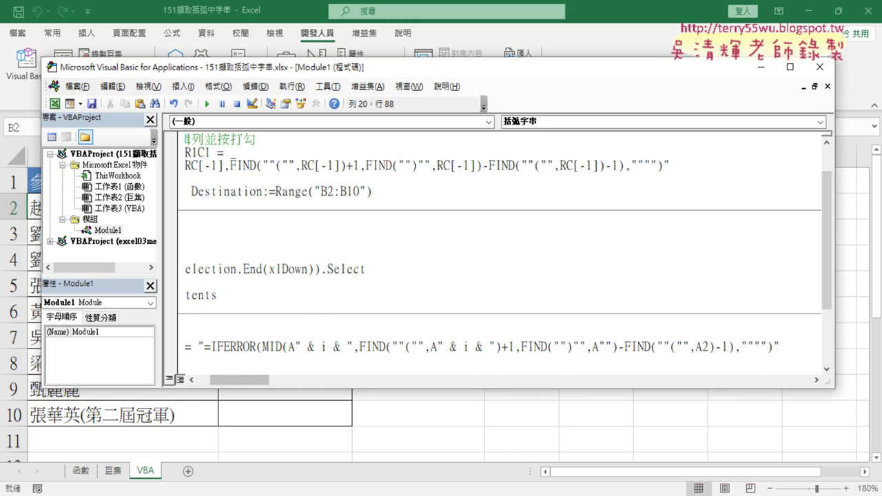
text(&&)
click(616, 346)
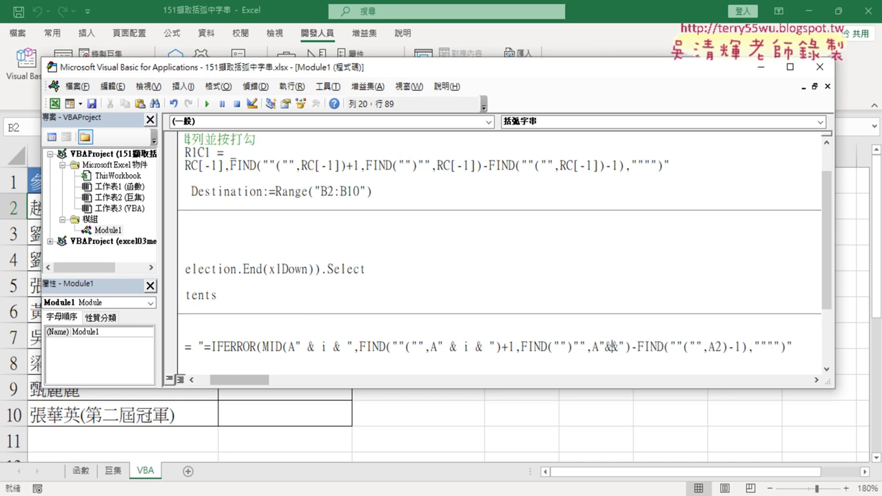
text(i)
click(607, 347)
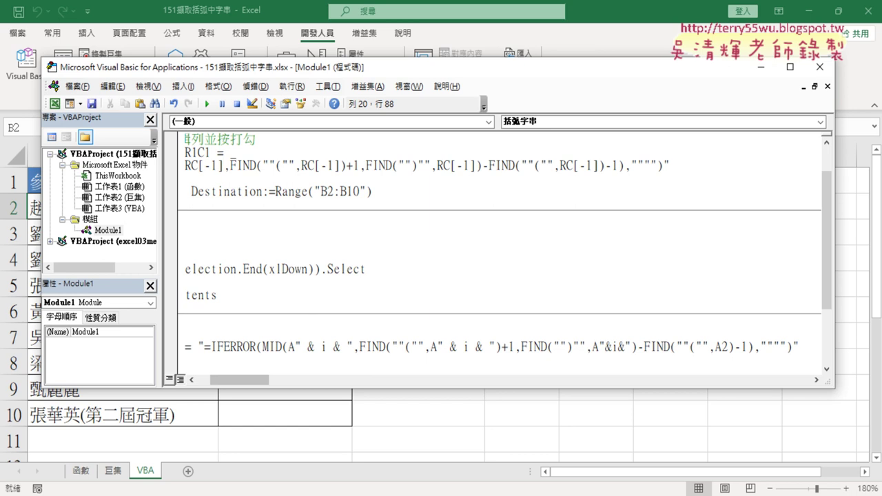
key(space)
key(Right)
key(space)
key(Right)
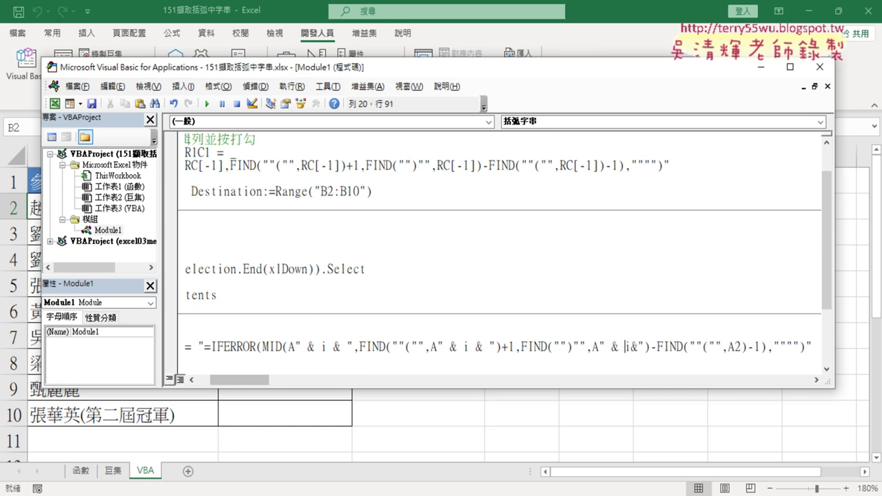
key(space)
key(Right)
key(space)
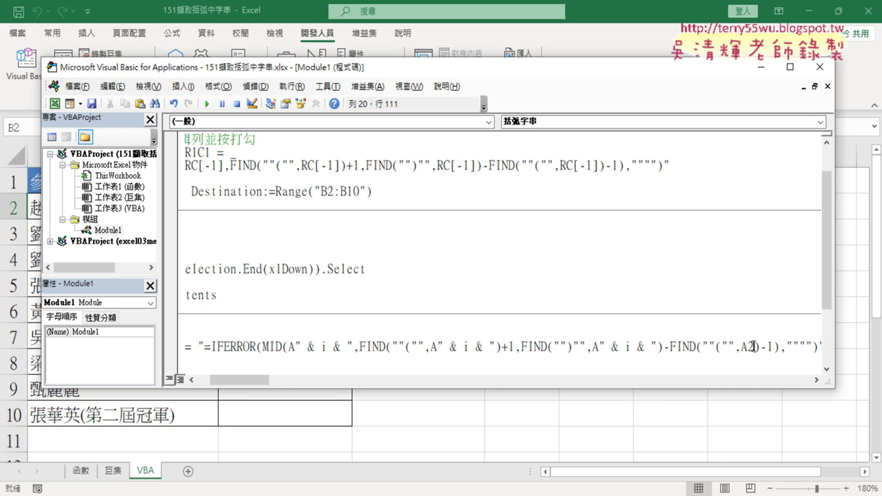
Step: Replace the 2 in the last A2 reference with " & i & " as well
key(shift+Left)
text("")
text(&&)
text(i)
key(space)
key(Right)
key(space)
key(Right)
key(space)
key(Right)
key(space)
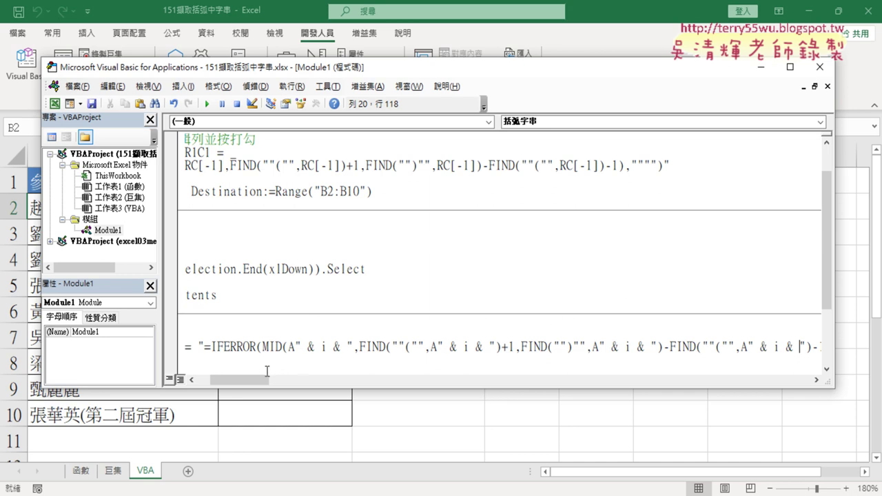
drag(265, 379, 234, 379)
drag(359, 70, 670, 57)
Step: Run the 括弧字串 macro to fill B2:B10, then bring up the 括弧字串 button's context menu
scroll(579, 259, down, 2)
click(577, 256)
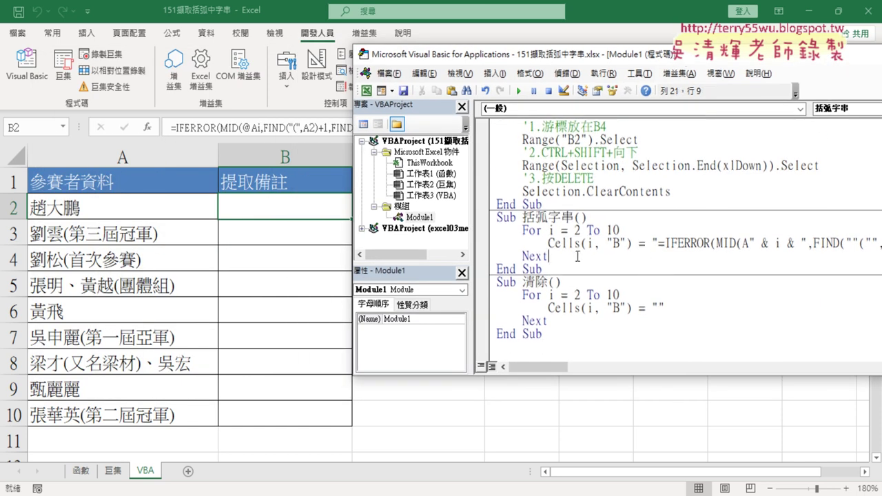
click(519, 91)
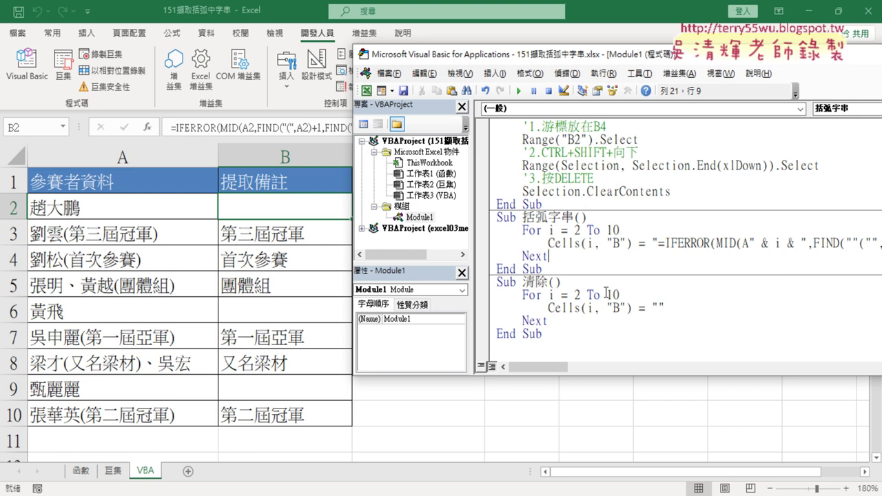
click(465, 410)
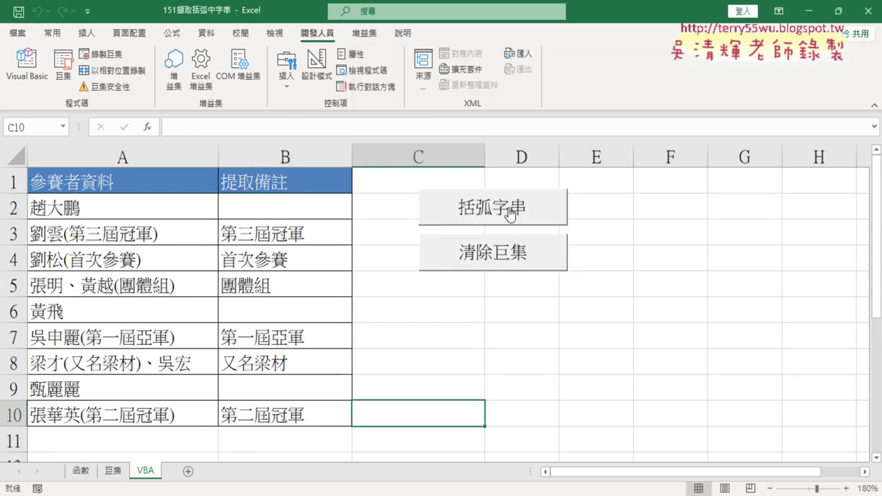
right_click(510, 214)
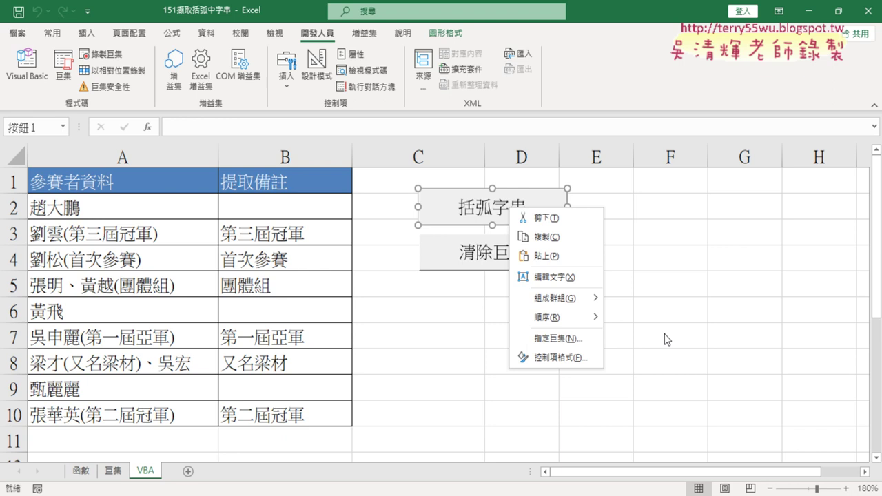
Step: Assign the 括弧字串 macro to the 括弧字串 button via 指定巨集
click(577, 341)
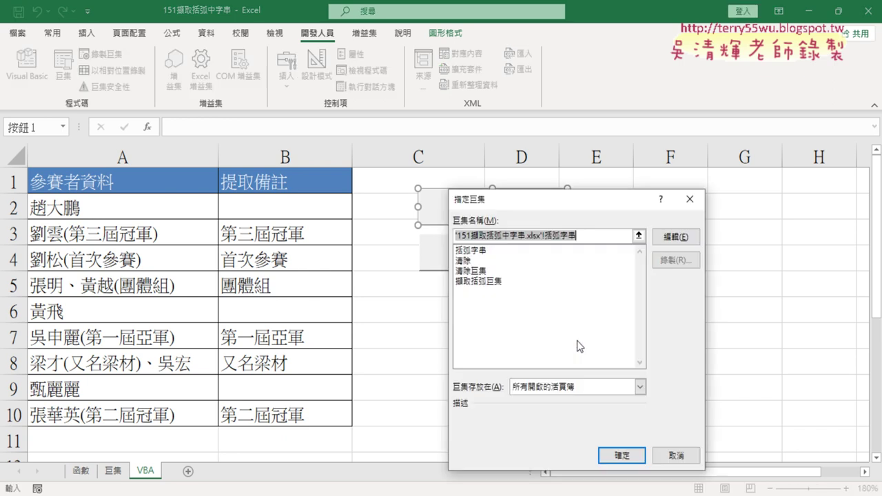
drag(620, 199, 789, 168)
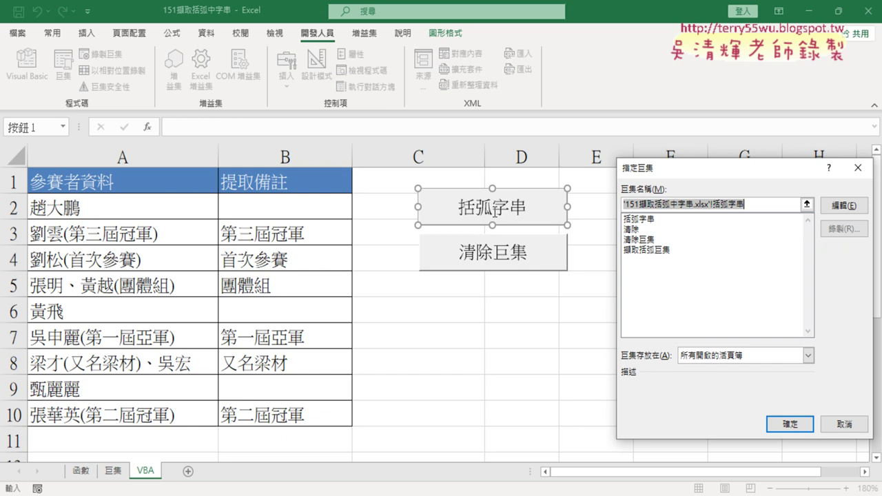
click(638, 220)
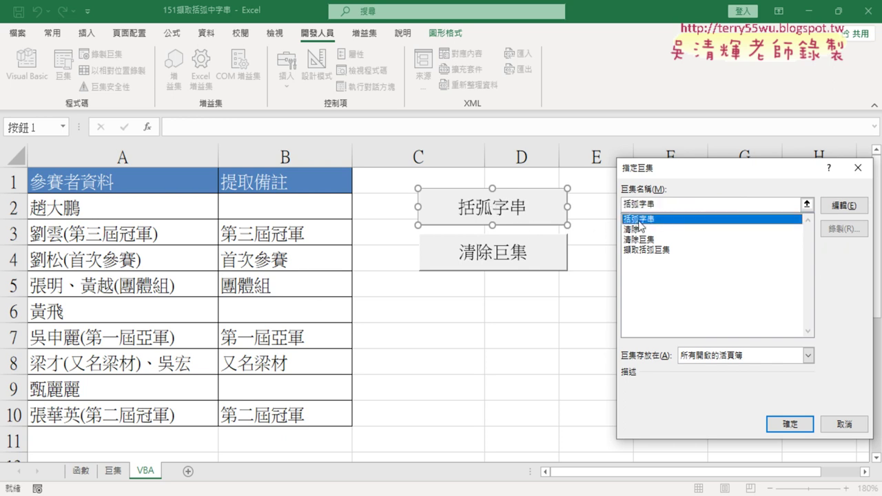
click(660, 208)
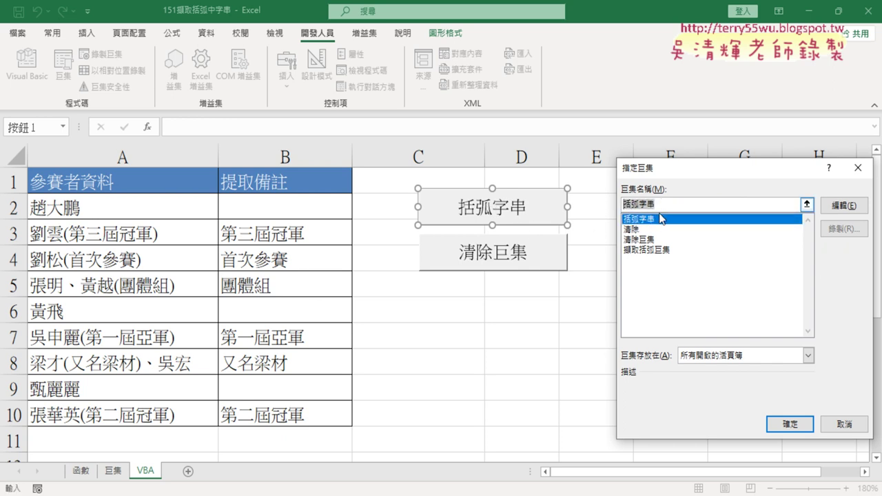
click(786, 424)
Step: Assign the 清除 macro to the 清除巨集 button
right_click(486, 256)
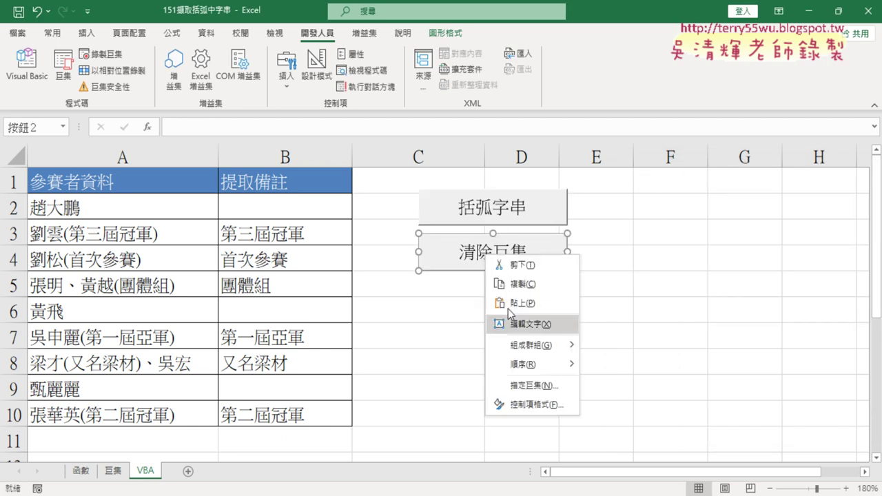
click(531, 385)
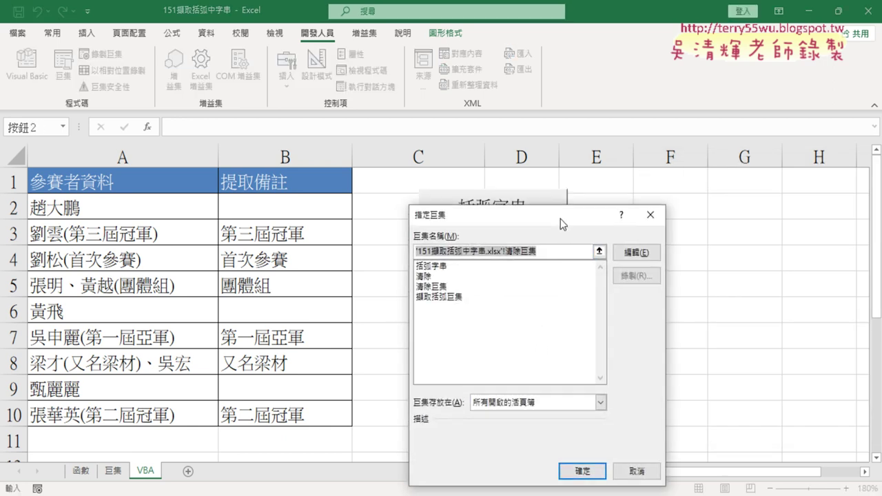
drag(561, 218, 706, 95)
click(568, 158)
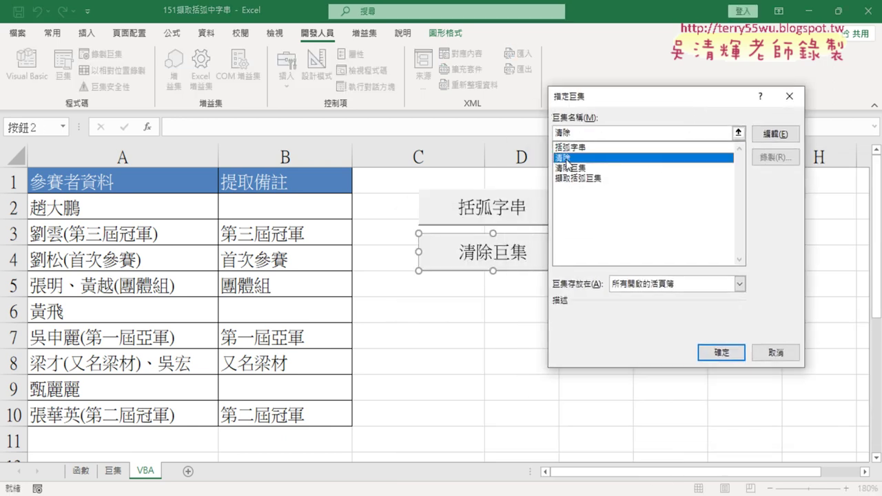
click(719, 354)
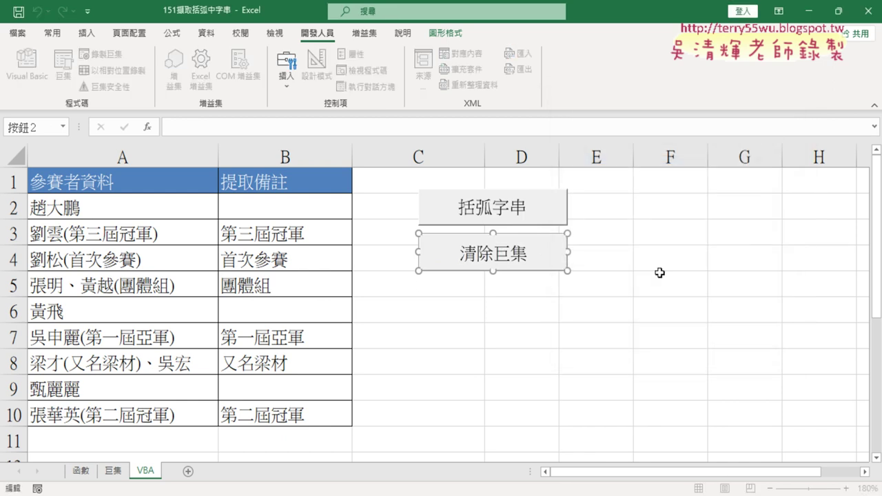
Step: Shorten the second button's label from 清除巨集 to 清除
key(Right)
key(Right)
key(Delete)
key(Delete)
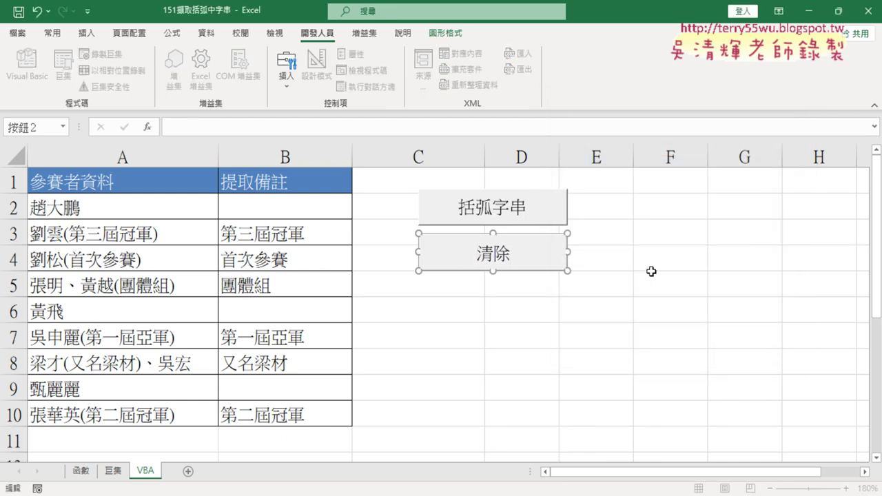
click(651, 271)
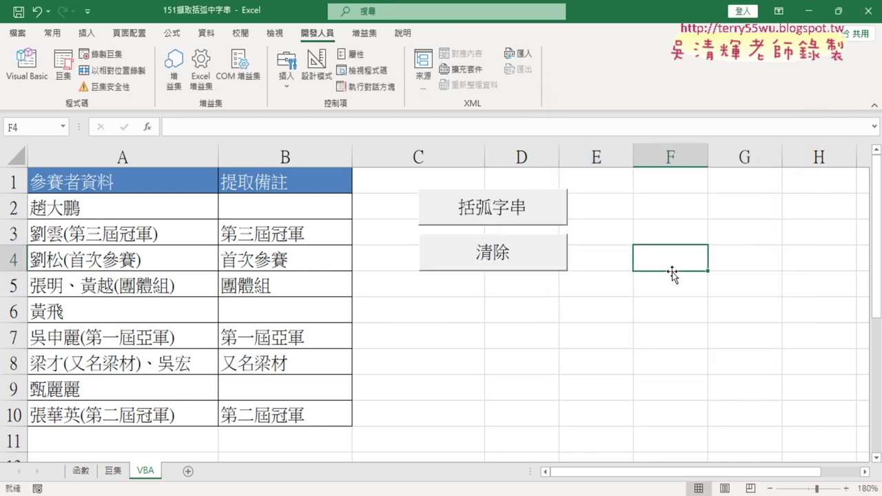
Step: Clear column B with 清除, refill it with 括弧字串, check formulas in B3–B6, then reopen Visual Basic
click(506, 262)
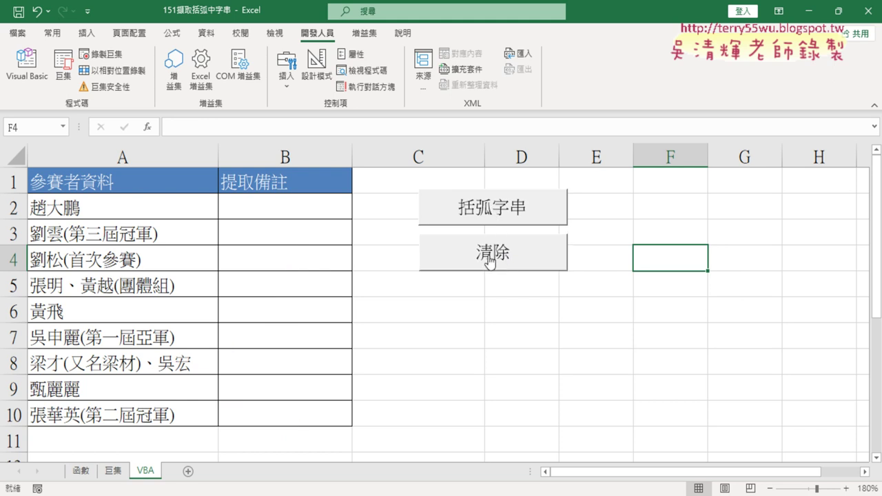
click(493, 211)
click(316, 238)
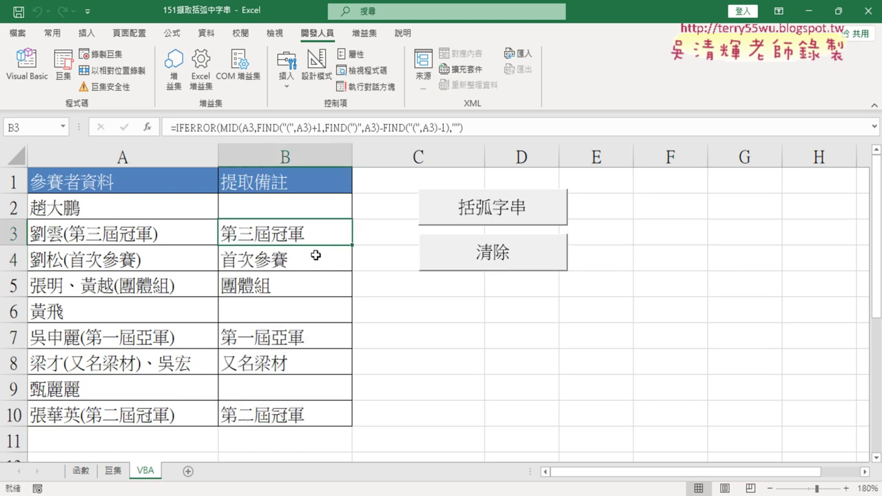
click(316, 257)
click(321, 291)
click(323, 313)
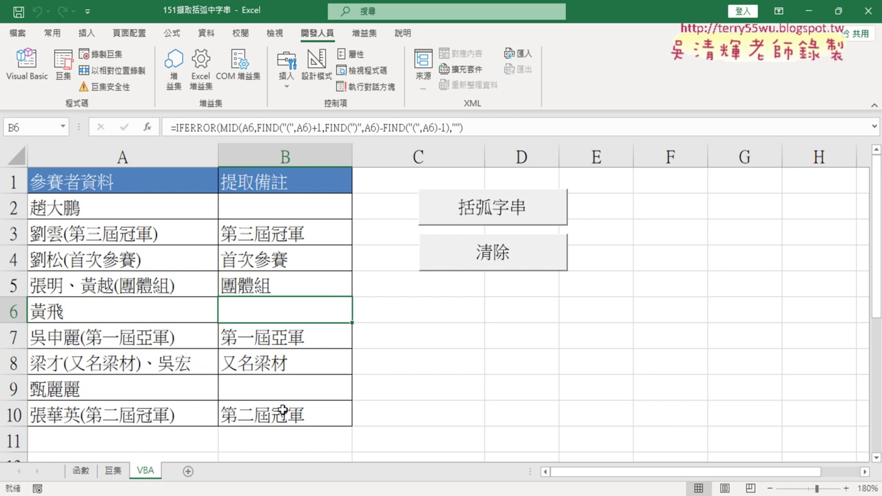
click(38, 91)
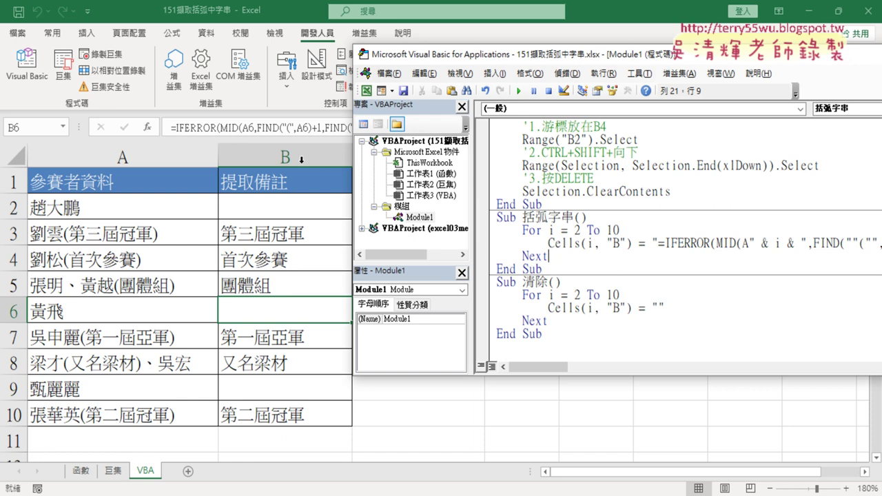
Step: Make the VBA code window taller and shift it right, uncovering the 括弧字串 and 清除 buttons
drag(558, 376, 558, 407)
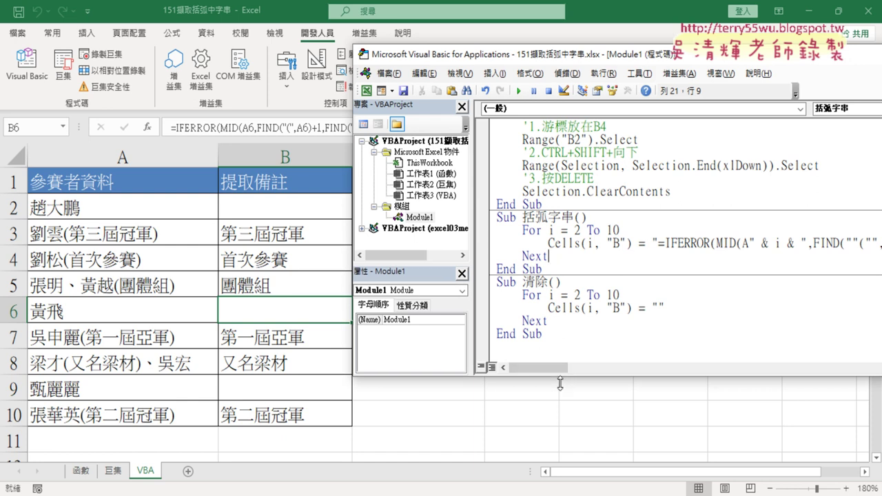
drag(561, 56, 756, 71)
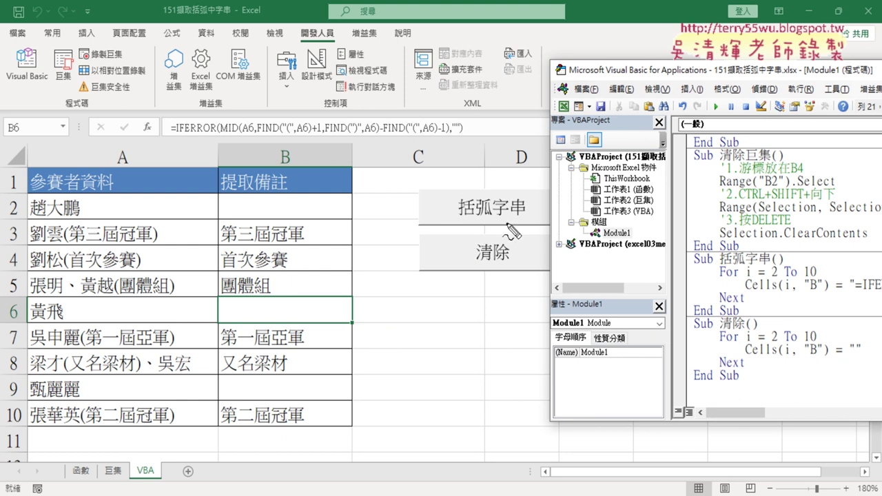
mouse_move(754, 393)
mouse_down()
mouse_move(686, 383)
mouse_move(765, 390)
mouse_up()
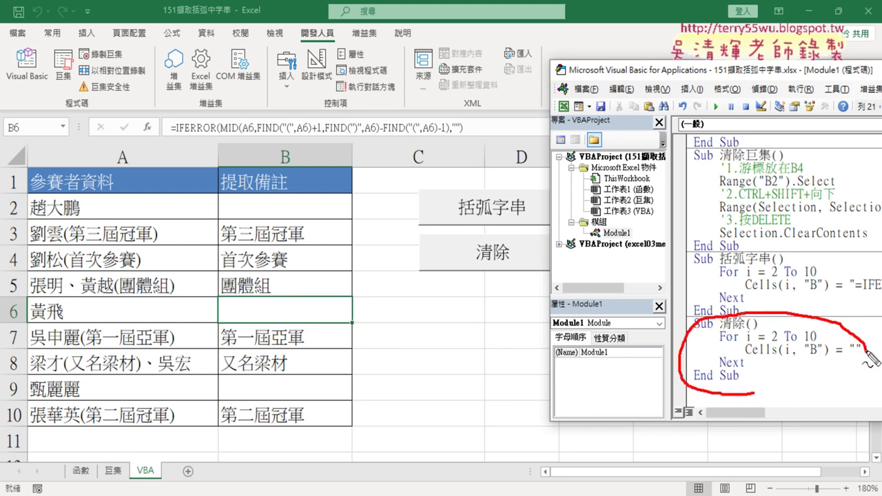
mouse_move(682, 357)
mouse_down()
mouse_move(492, 269)
mouse_move(514, 273)
mouse_up()
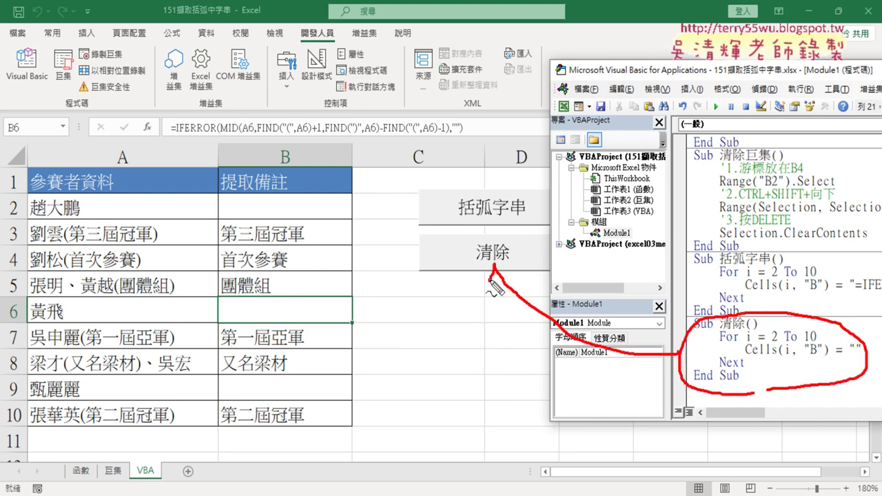
mouse_move(707, 317)
mouse_down()
mouse_move(740, 266)
mouse_move(562, 198)
mouse_up()
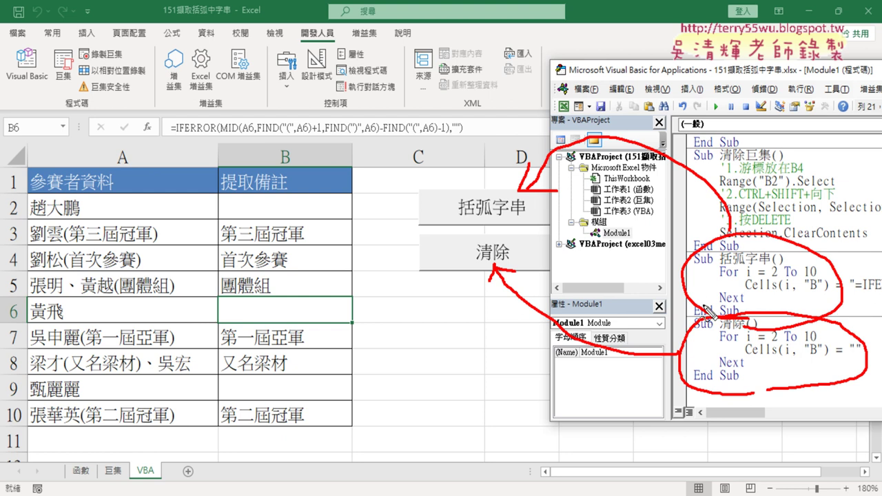
drag(184, 139, 449, 145)
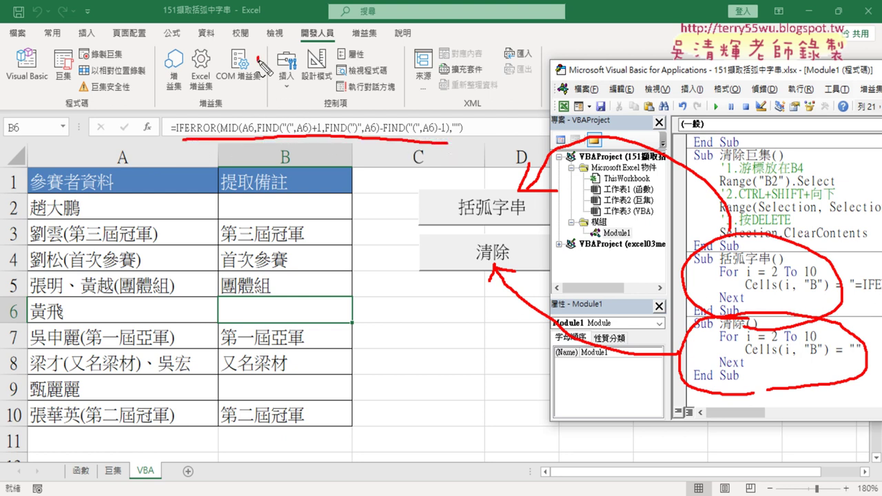
mouse_move(260, 60)
mouse_down()
mouse_move(260, 81)
mouse_move(332, 73)
mouse_move(339, 87)
mouse_up()
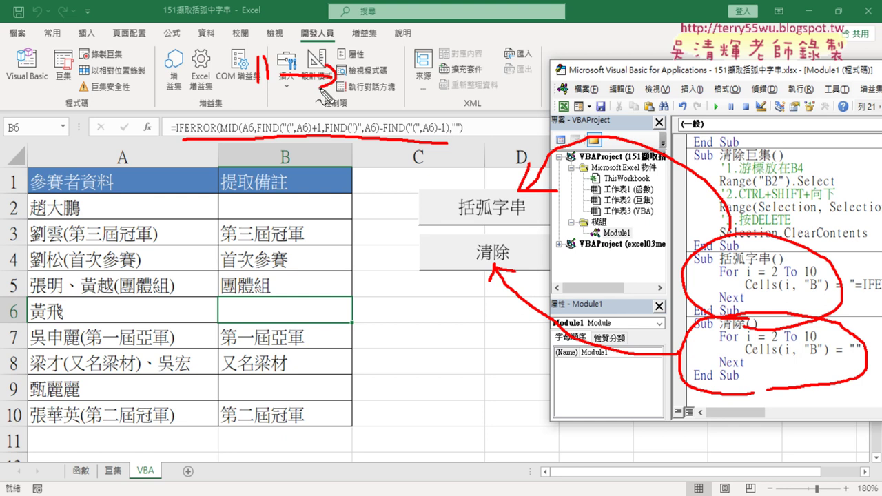
mouse_move(349, 51)
mouse_down()
mouse_move(348, 69)
mouse_move(377, 69)
mouse_up()
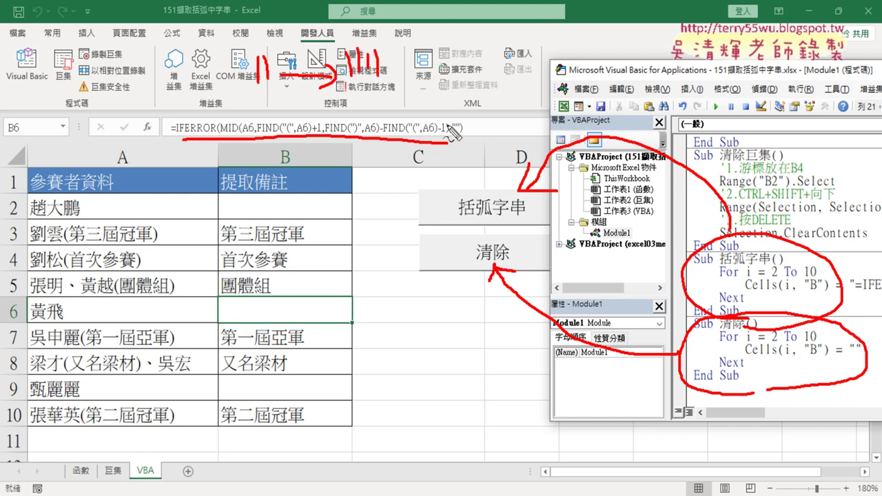